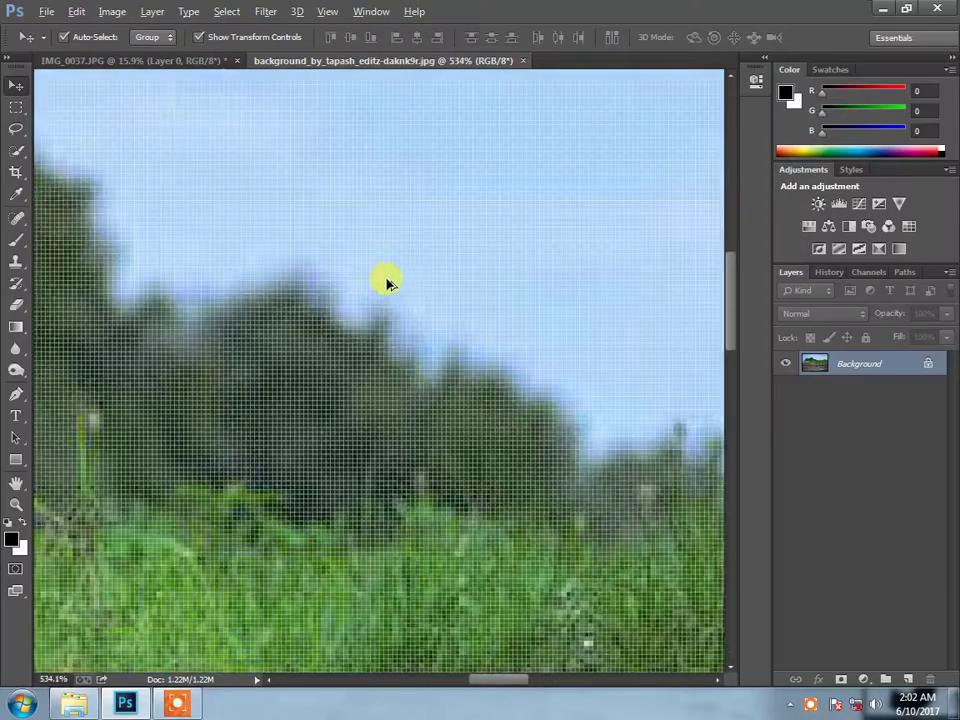
Open IMG_2011.JPG from the New folder\100CANON folder.
key("alt+Up")
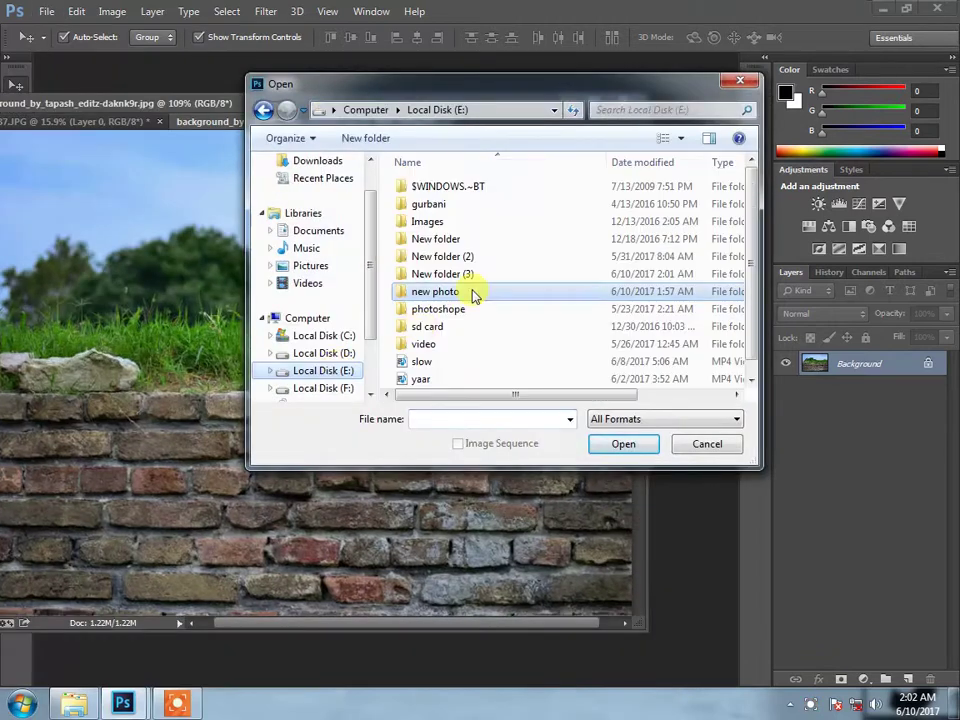
double_click(470, 309)
double_click(460, 300)
double_click(517, 215)
key("alt+Up")
double_click(611, 200)
double_click(435, 200)
left_click(523, 265)
left_click(623, 444)
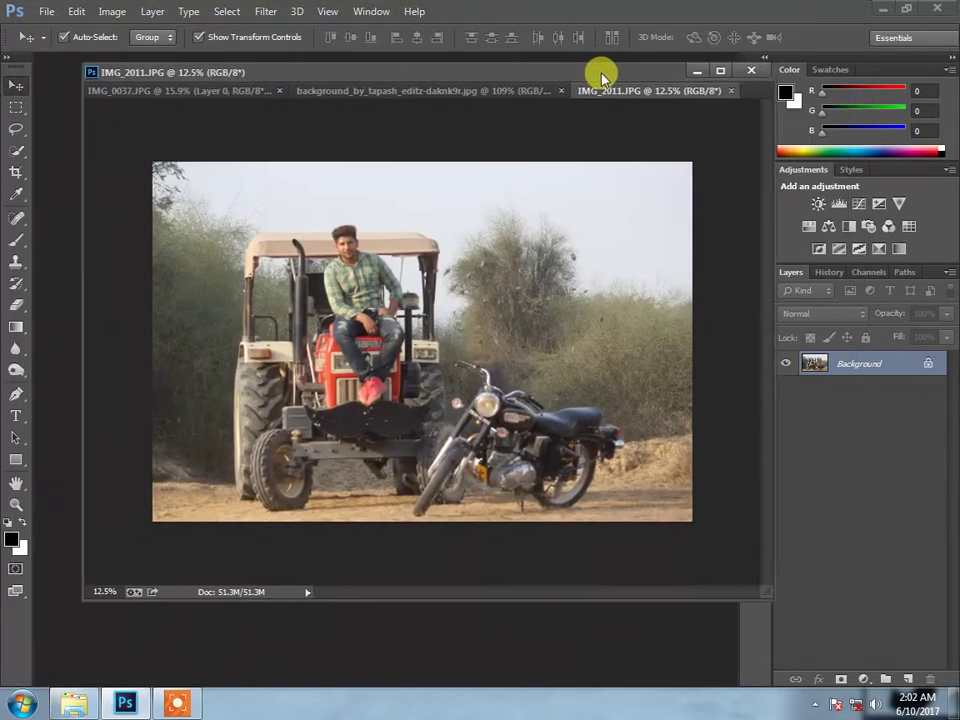
Erase the tractor photo in IMG_2011 to white with the Eraser.
left_click_drag(601, 77, 590, 79)
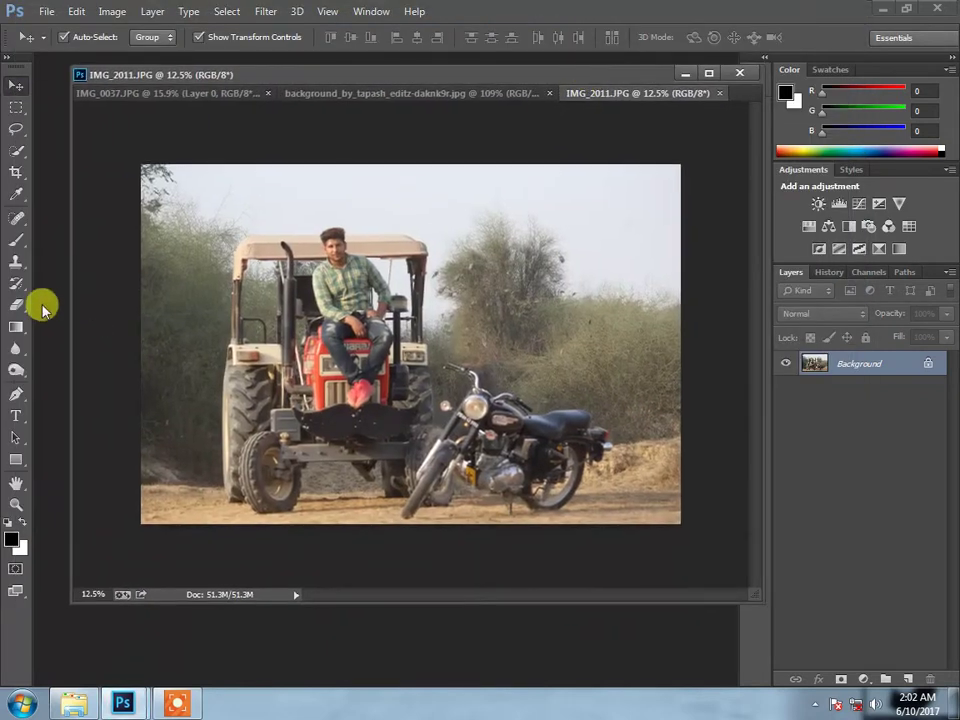
left_click(16, 304)
mouse_move(189, 184)
left_mouse_down()
mouse_move(185, 372)
mouse_move(306, 396)
mouse_move(165, 295)
left_mouse_up()
Unlock the brick-wall image's background and drag it into IMG_2011 as Layer 1.
left_click(16, 85)
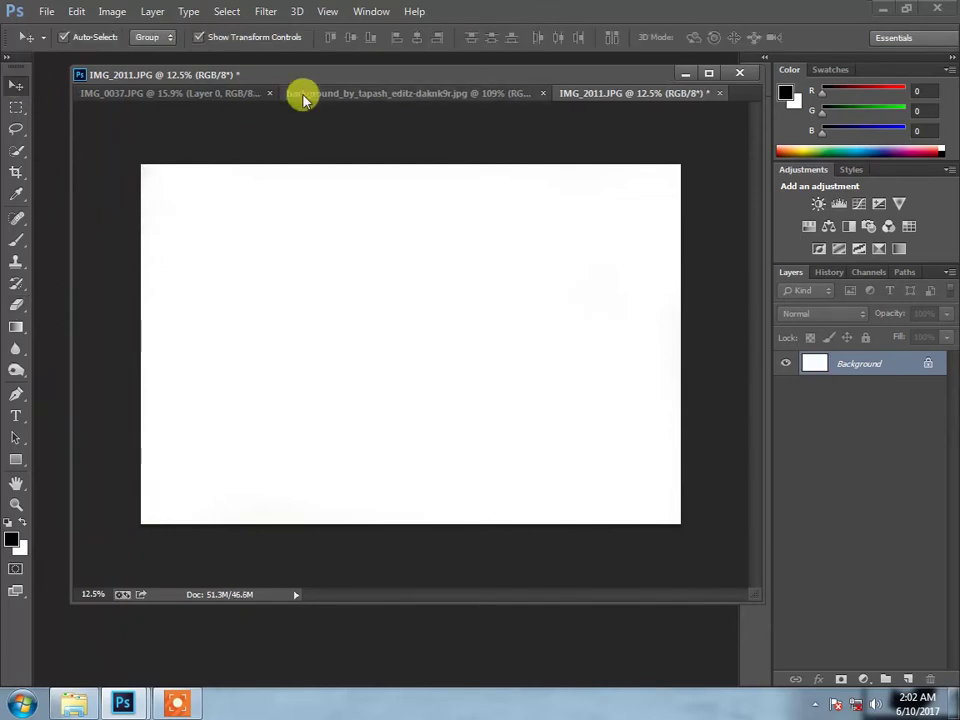
left_click(306, 93)
left_click_drag(403, 236, 420, 245)
left_click(482, 268)
double_click(805, 362)
key("Return")
left_click_drag(596, 129, 180, 497)
Scale the wall layer to fill the canvas and start framing a crop over the wall.
key("ctrl+t")
left_click_drag(233, 466, 643, 118)
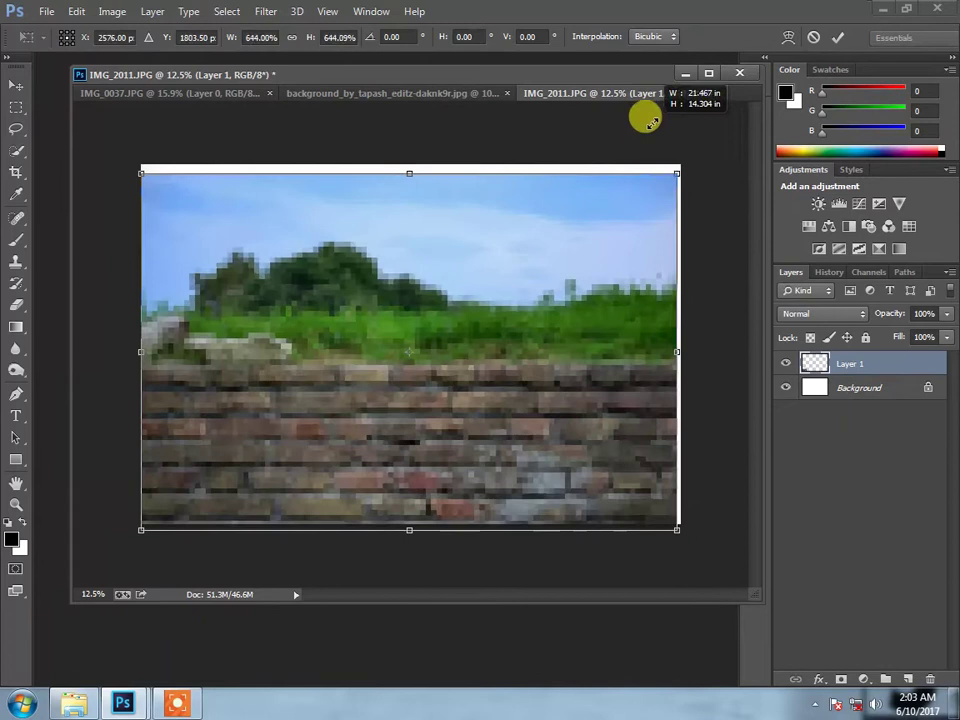
left_click_drag(590, 280, 588, 283)
left_click(836, 40)
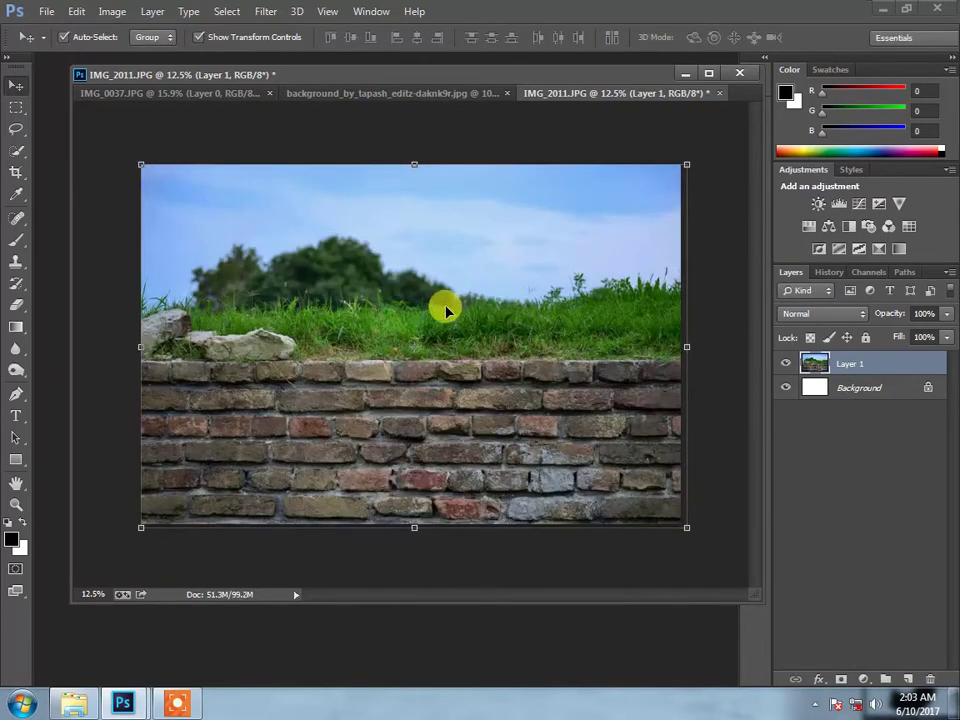
left_click(16, 174)
left_click_drag(394, 530, 394, 467)
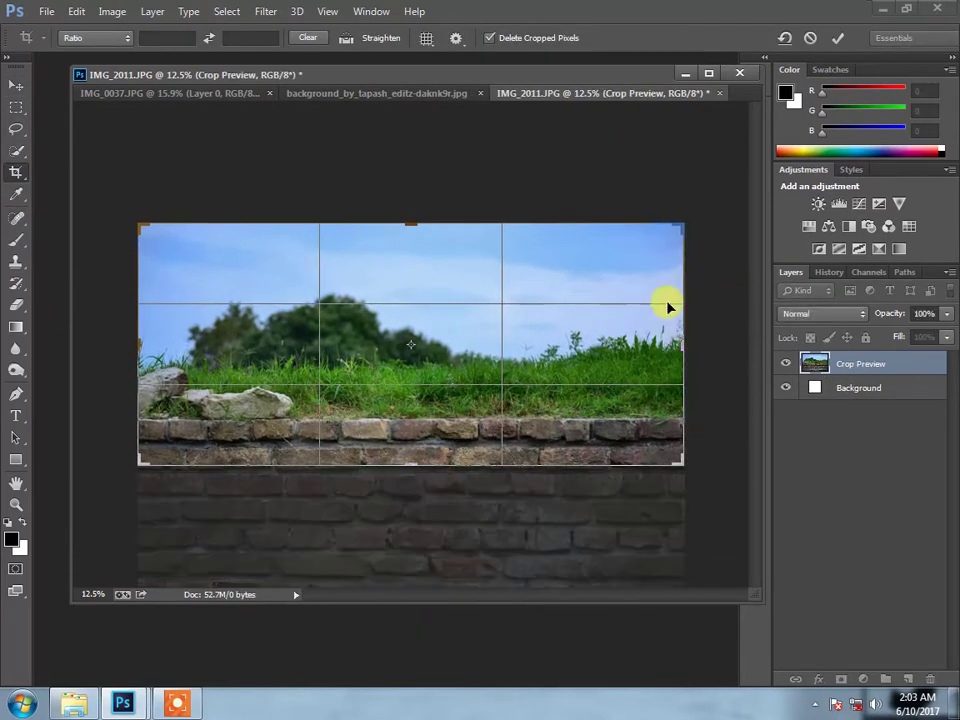
Apply the crop, convert the background to Layer 0, then undo the crop.
left_click(838, 37)
double_click(858, 387)
key("Return")
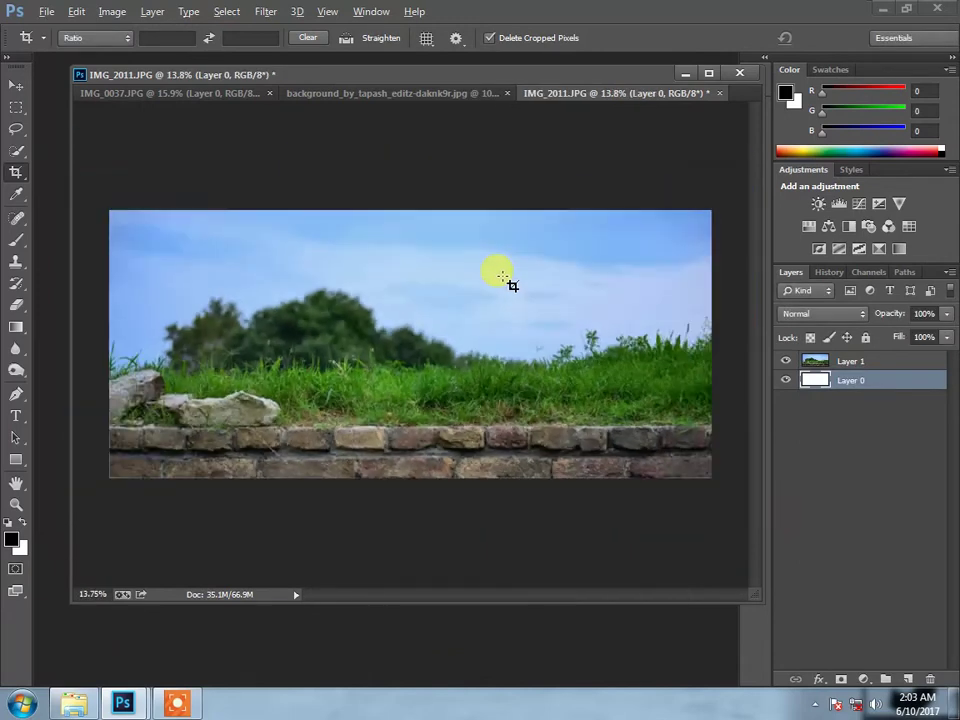
key("ctrl+z")
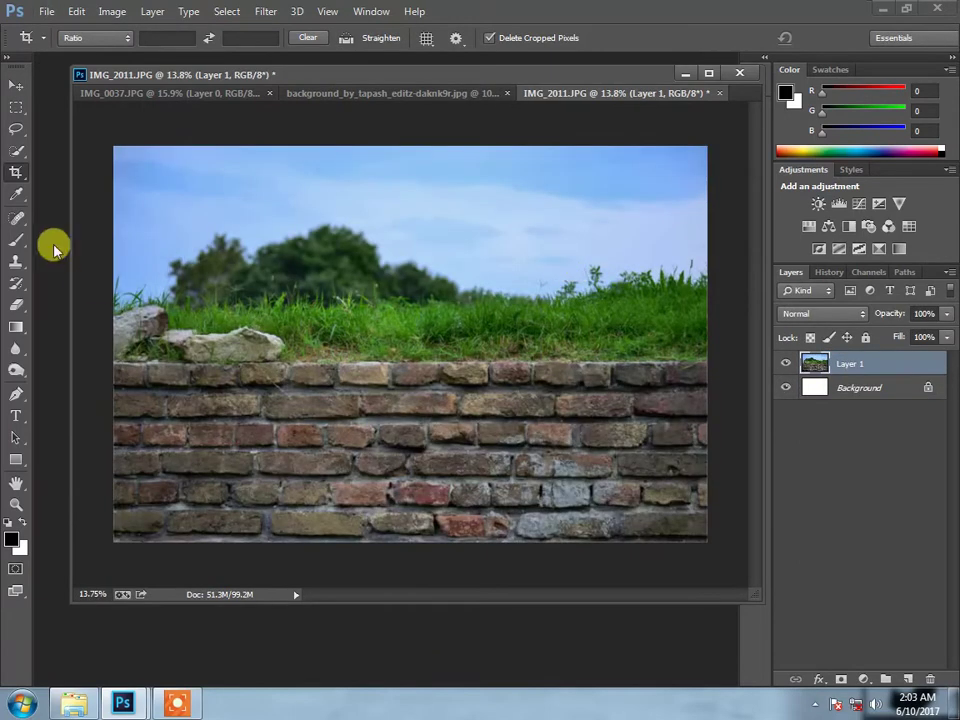
Re-crop to trim the bottom brick rows and top white strip, then dock the window as a tab.
left_click_drag(396, 543, 418, 509)
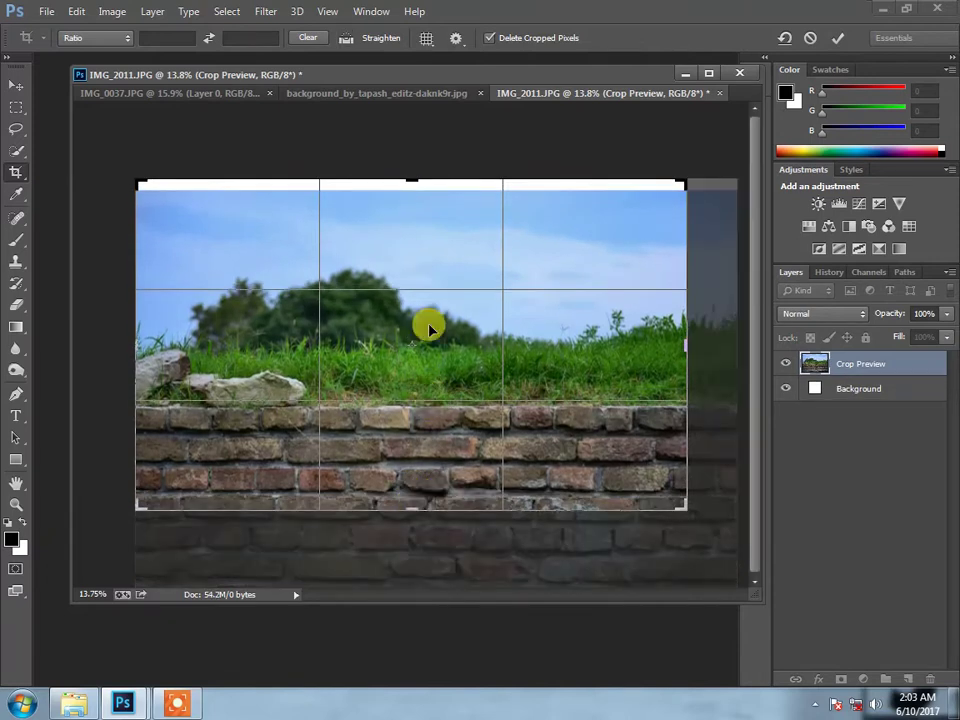
left_click_drag(411, 183, 411, 189)
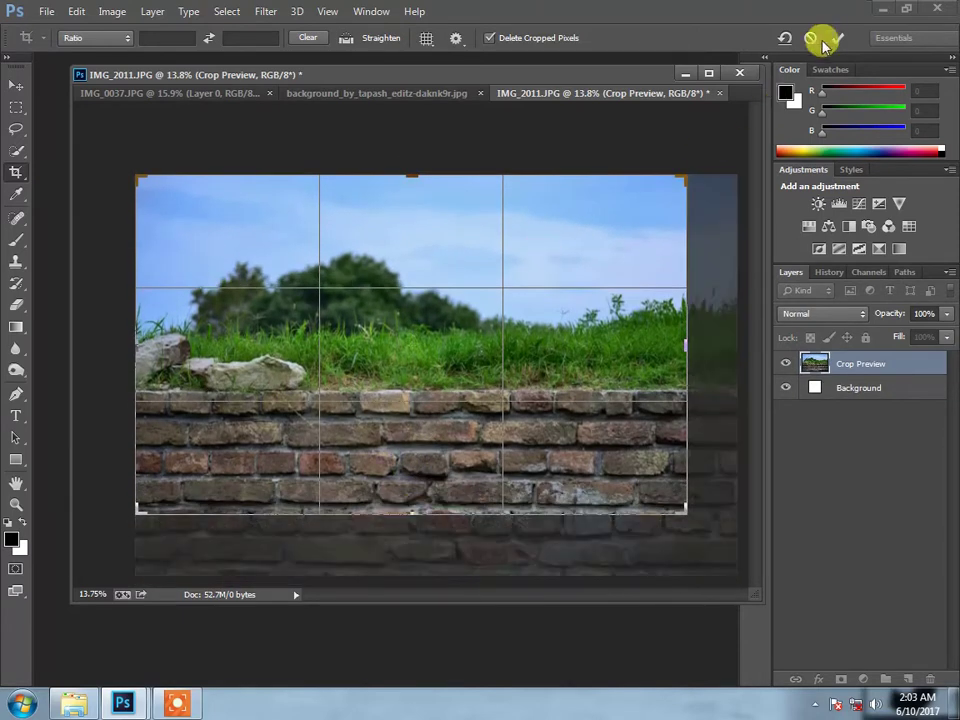
left_click(837, 38)
left_click_drag(470, 77, 506, 68)
Drag the selected man from IMG_0037 into IMG_2011 and shrink him onto the wall.
left_click(15, 85)
left_click(130, 60)
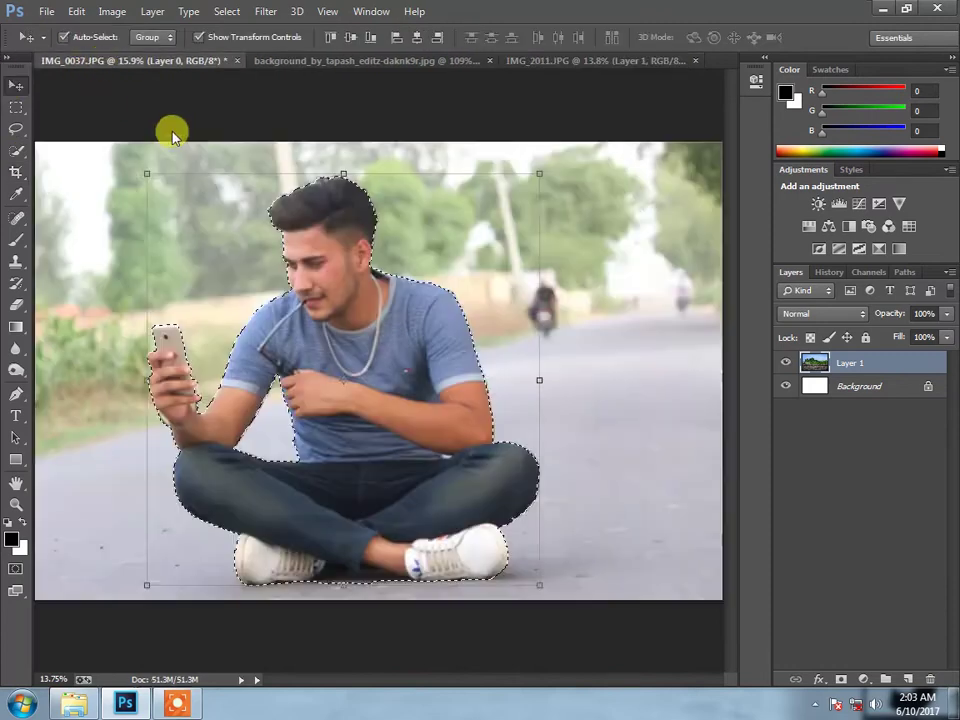
left_click_drag(172, 135, 411, 294)
key("ctrl+t")
mouse_move(594, 220)
left_mouse_down()
mouse_move(522, 295)
mouse_move(401, 318)
mouse_move(436, 297)
left_mouse_up()
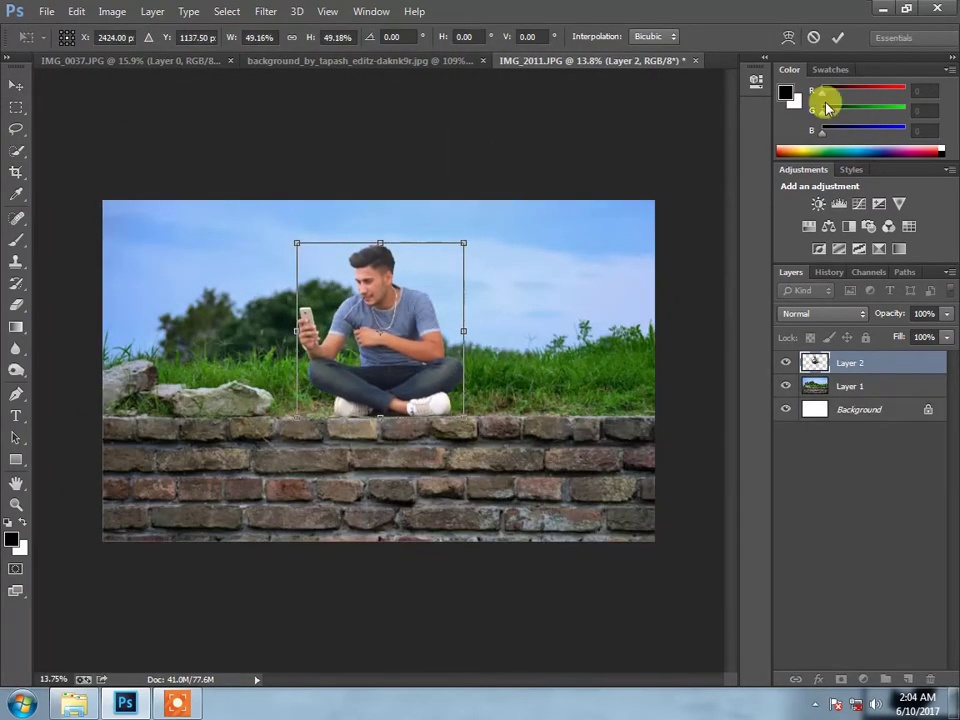
left_click(837, 38)
Nudge the man so he sits on top of the wall.
left_click(850, 386)
scroll(583, 289, "up", 2)
scroll(540, 321, "up", 1)
scroll(557, 285, "up", 1)
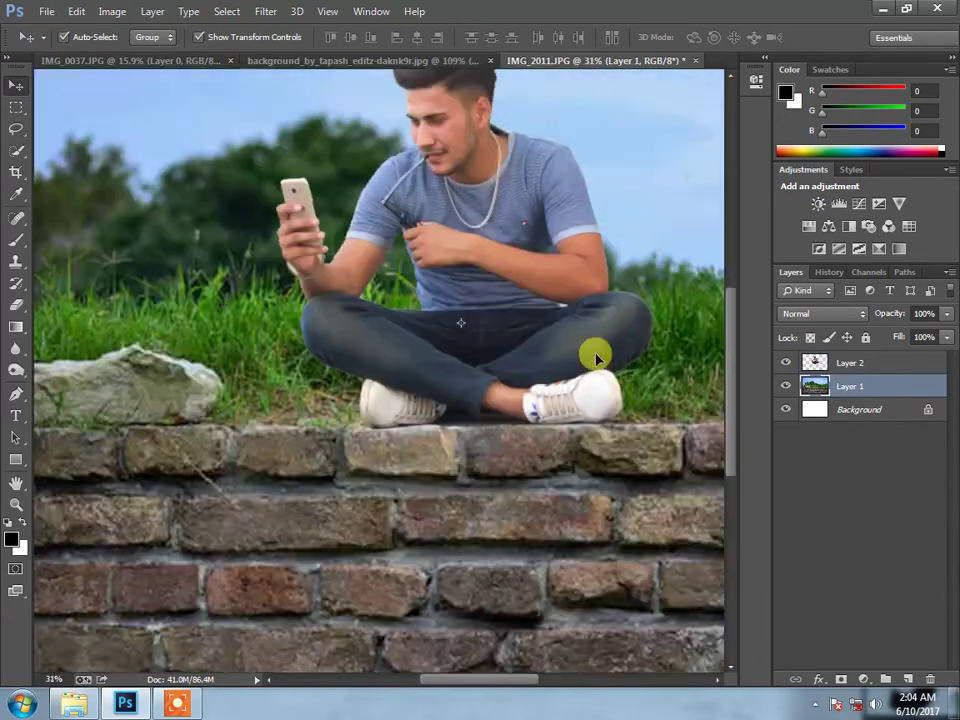
left_click_drag(597, 358, 594, 360)
scroll(510, 387, "down", 3)
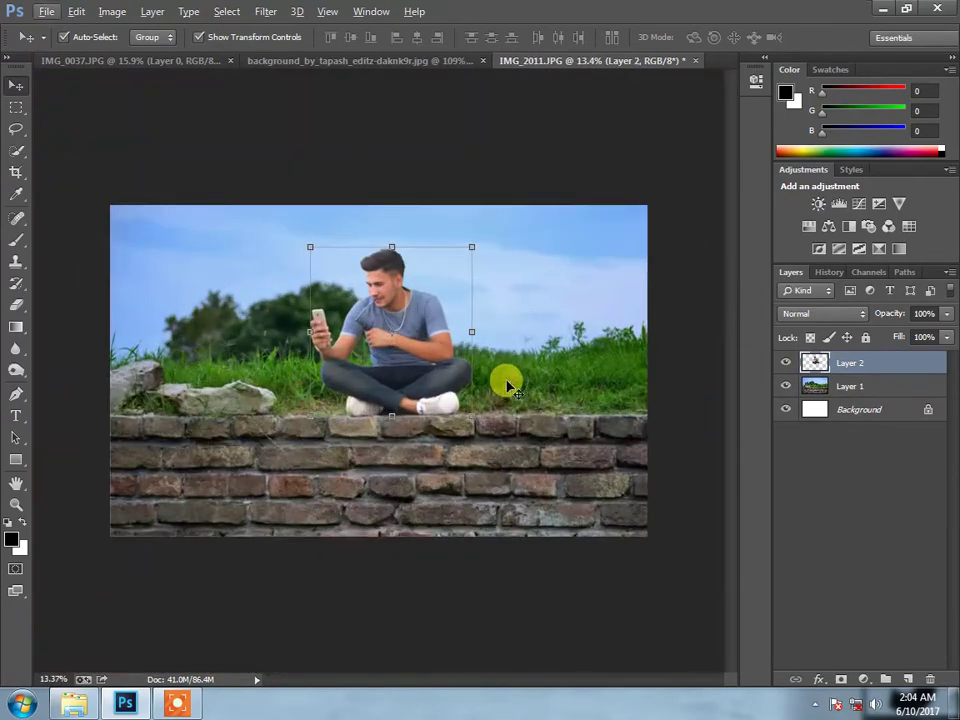
Add a new empty Group 1 above the brick-wall Layer 1.
left_click(850, 386)
left_click(885, 679)
scroll(422, 411, "up", 3)
scroll(248, 427, "up", 2)
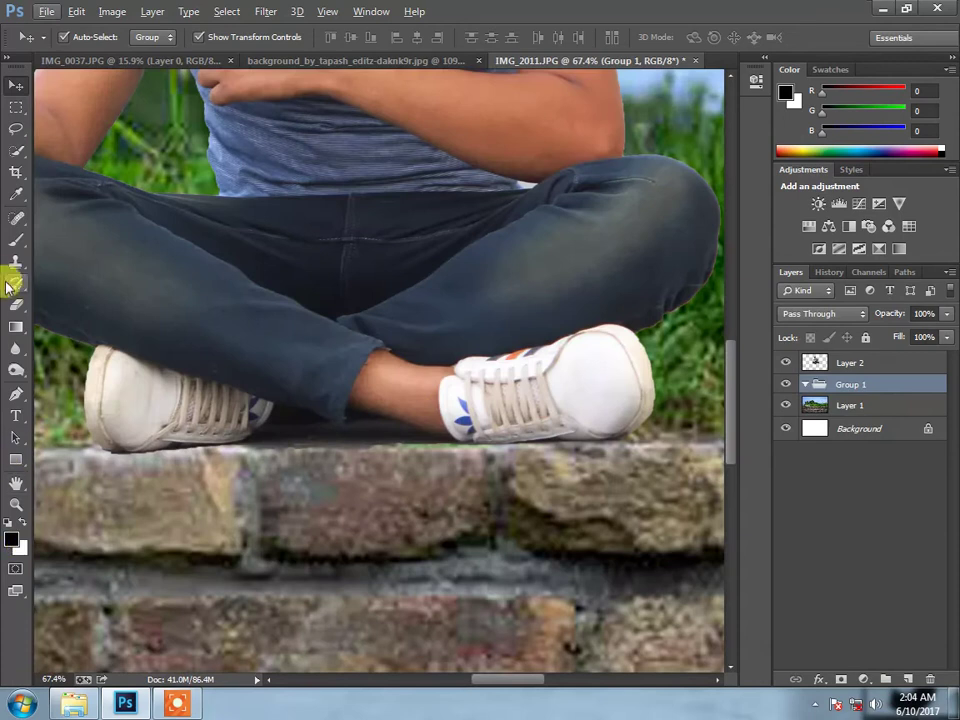
Paint a black brush shadow under the man's feet on a new layer at 52% fill.
left_click(16, 240)
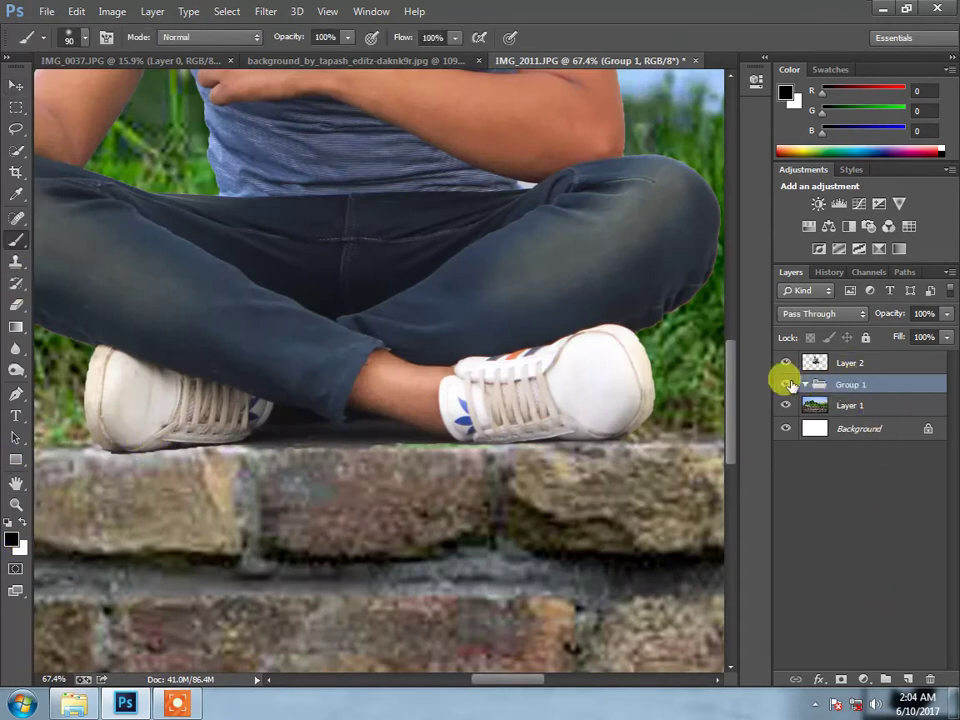
left_click(907, 679)
mouse_move(147, 440)
left_mouse_down()
mouse_move(521, 439)
mouse_move(214, 439)
mouse_move(580, 455)
left_mouse_up()
left_click_drag(948, 358, 905, 362)
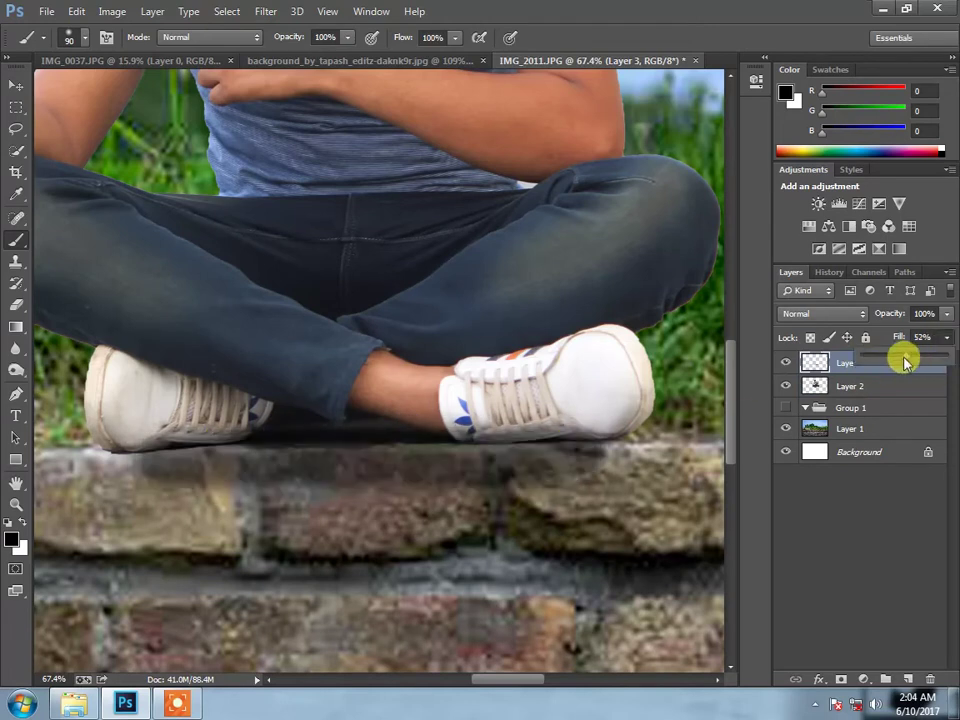
left_click_drag(130, 470, 482, 443)
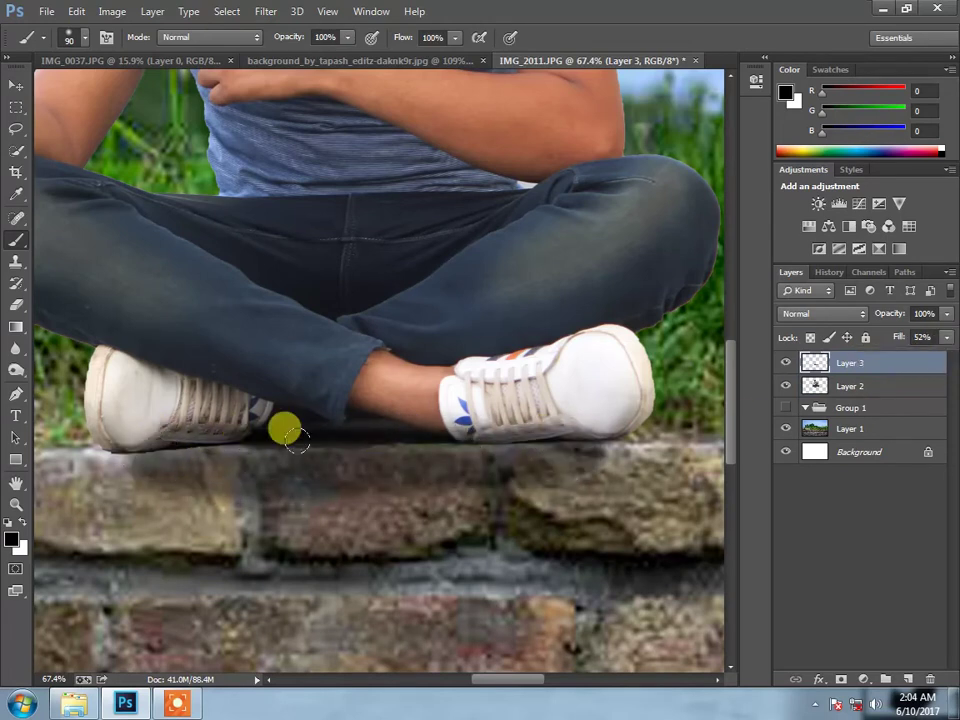
scroll(405, 470, "down", 3)
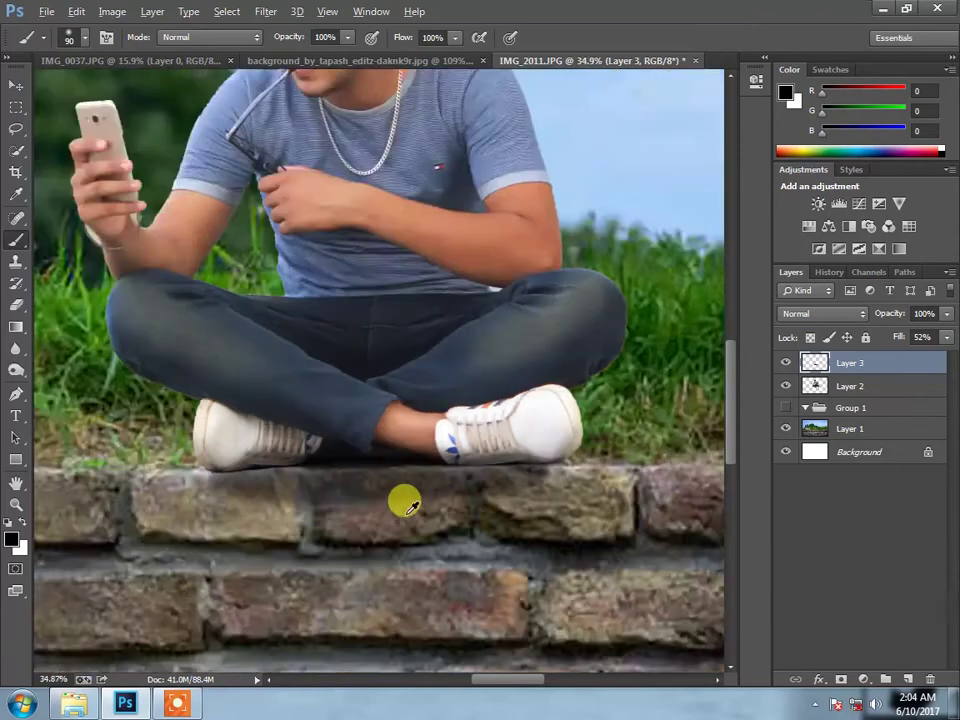
scroll(420, 450, "down", 3)
scroll(300, 380, "up", 2)
Close the IMG_0037 and brick-wall source images without saving.
key("v")
left_click(150, 60)
left_click(252, 60)
left_click(489, 272)
left_click(341, 60)
left_click(496, 277)
Open the ZooZoo picture 1024x768_Lot2_002.jpg in Photoshop from its folder.
left_click(882, 9)
left_click(197, 147)
right_click(197, 147)
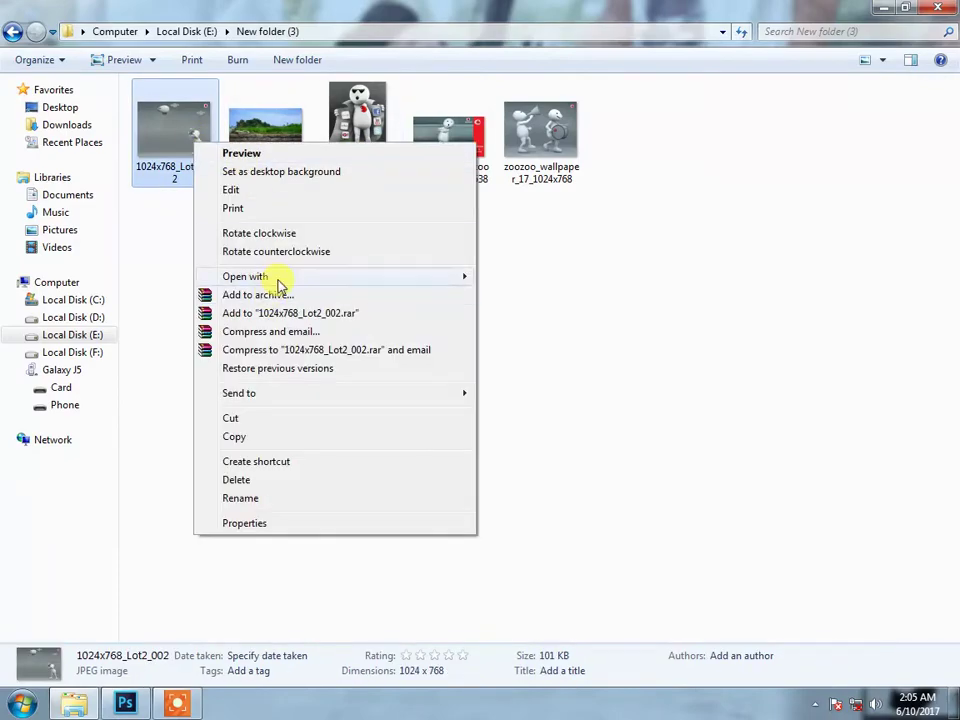
left_click(500, 279)
left_click(628, 579)
Unlock the ZooZoo background as Layer 0 and quick-select the figure down to its right foot.
double_click(858, 364)
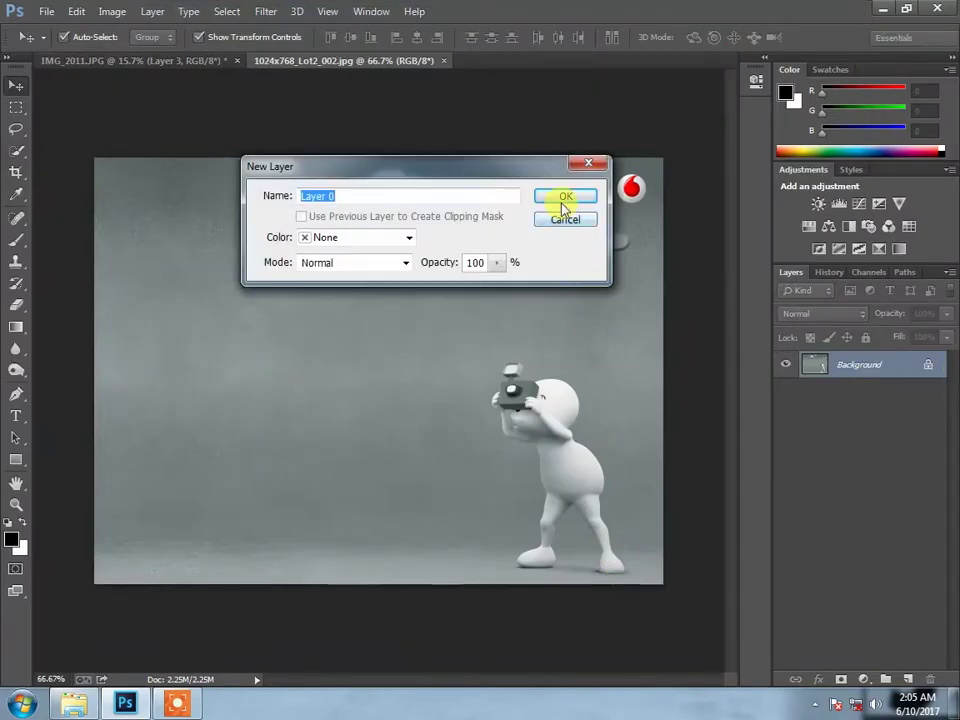
left_click(561, 199)
key("w")
scroll(551, 392, "up", 2)
scroll(551, 392, "up", 2)
left_click_drag(508, 683, 543, 683)
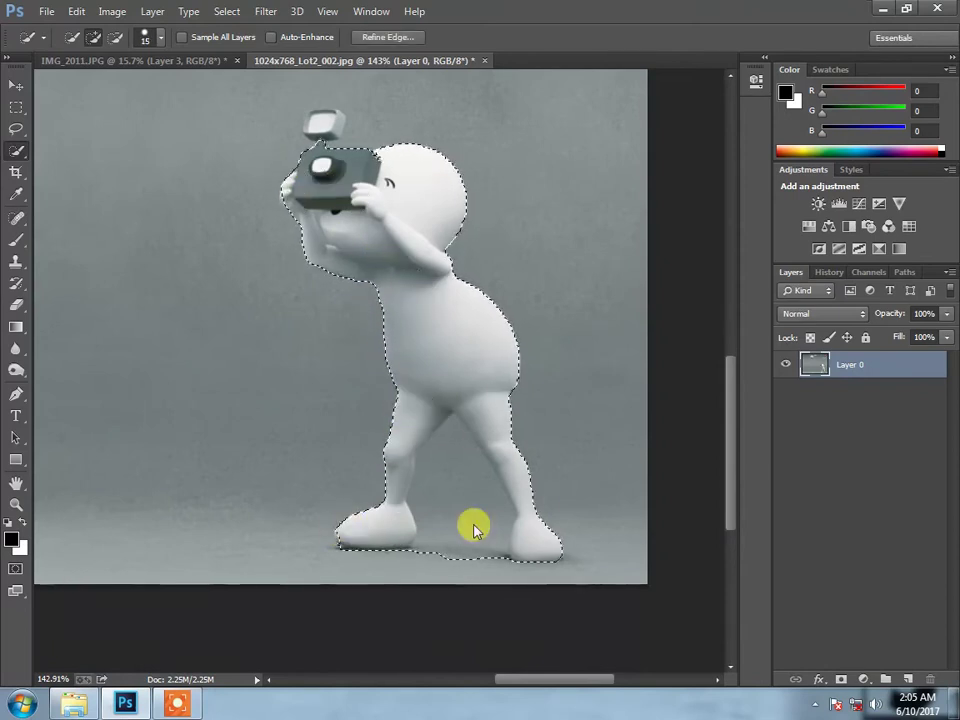
scroll(478, 537, "up", 1)
left_click_drag(537, 368, 537, 500)
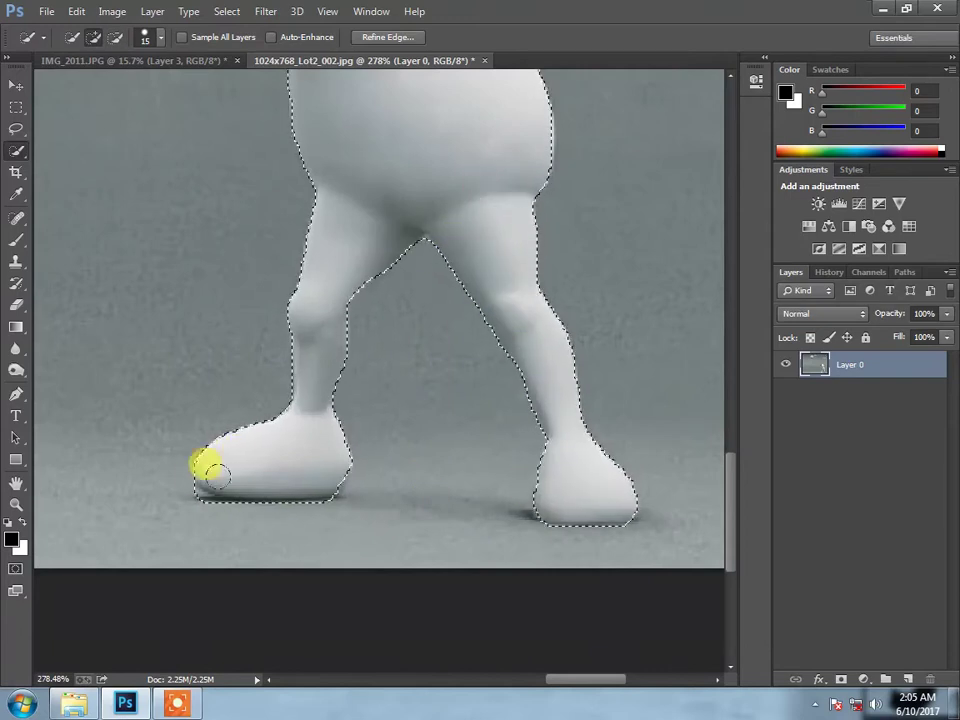
Fit the ZooZoo image on screen and drag the selected figure into IMG_2011.
scroll(308, 366, "down", 1)
scroll(257, 154, "down", 2)
scroll(252, 155, "up", 3)
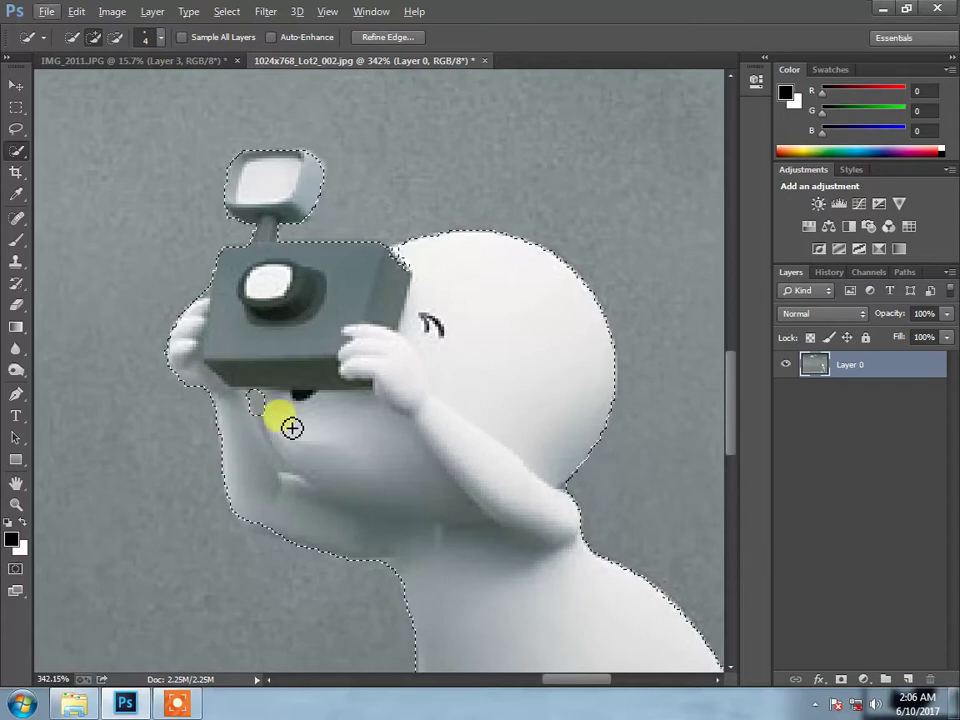
scroll(291, 426, "down", 1)
scroll(366, 324, "down", 2)
key("ctrl+0")
key("v")
mouse_move(553, 392)
left_mouse_down()
mouse_move(218, 64)
mouse_move(233, 270)
left_mouse_up()
Flip the ZooZoo camera figure horizontally and place it on the rock at left.
right_click(226, 248)
key("Escape")
key("ctrl+t")
right_click(226, 250)
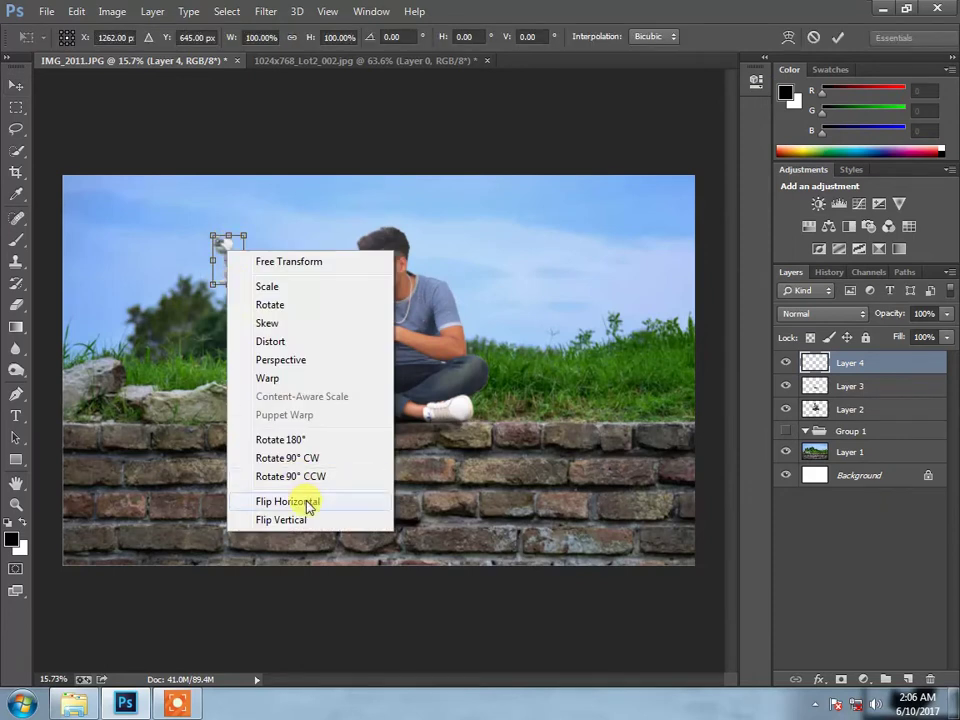
left_click(307, 507)
key("Return")
left_click_drag(231, 236, 155, 346)
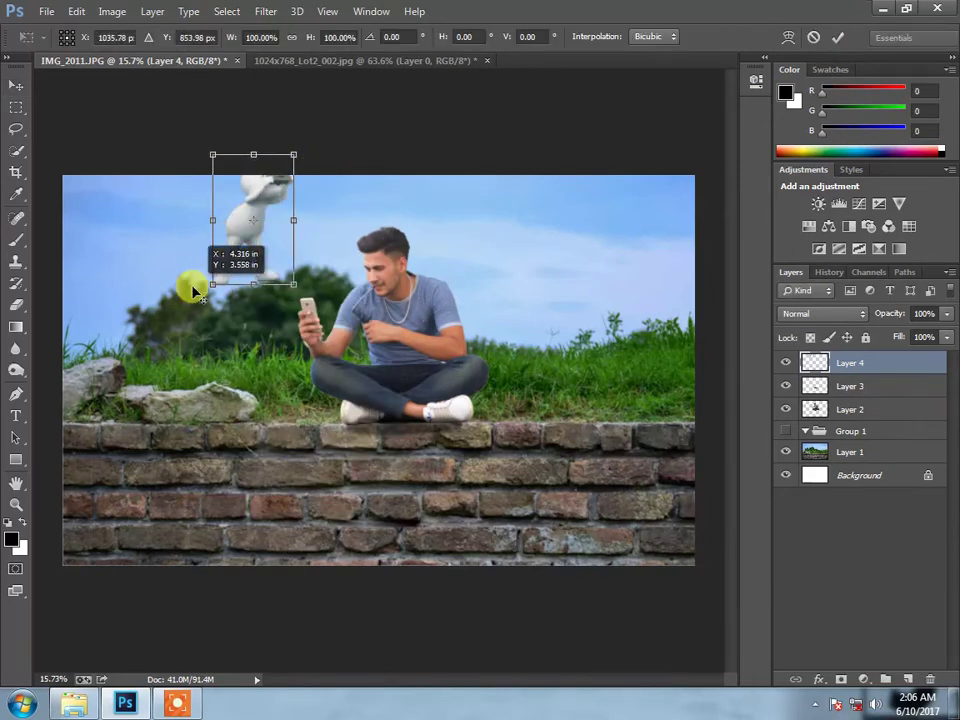
left_click(838, 37)
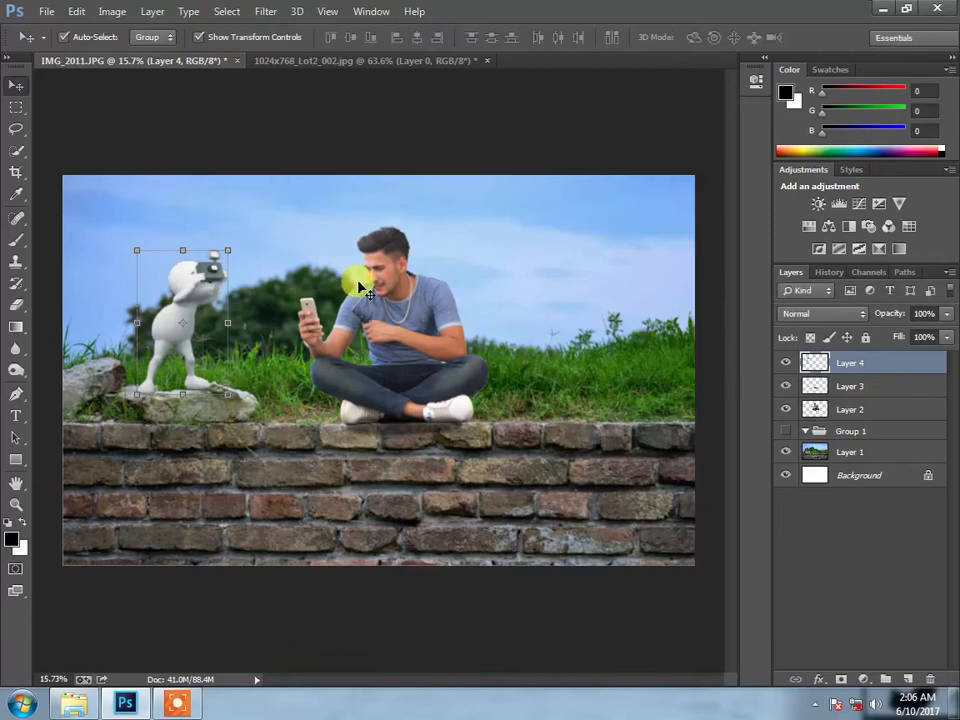
Select the man's, the ZooZoo figure's and the brick-wall layers in turn.
left_click(358, 280)
scroll(167, 367, "up", 5)
scroll(170, 360, "down", 2)
left_click(231, 304)
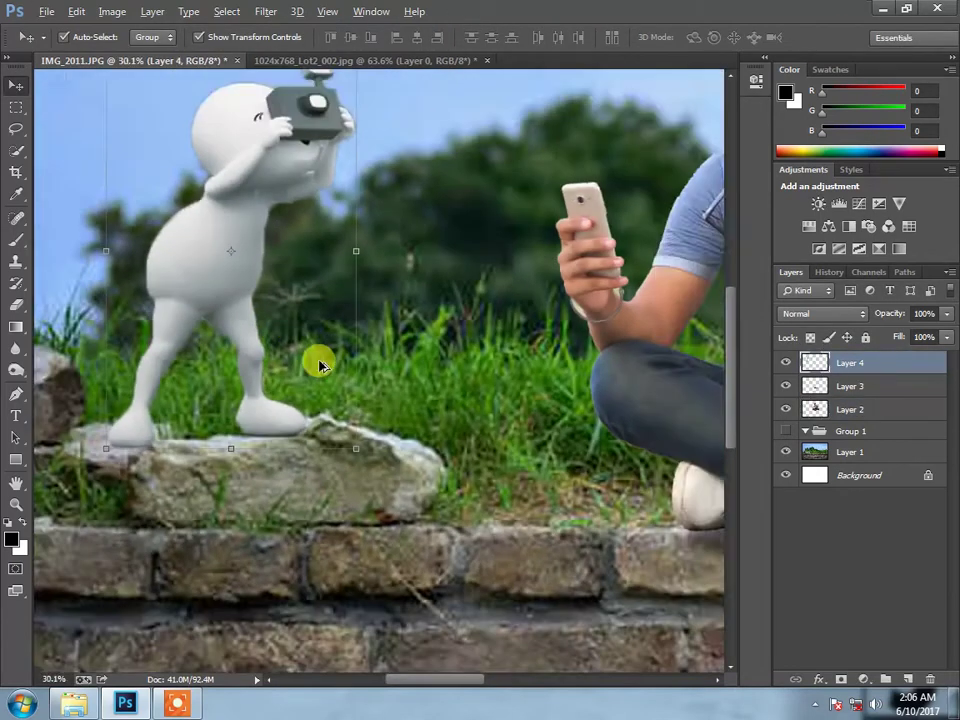
scroll(317, 360, "down", 4)
left_click(354, 368)
Close the ZooZoo source unsaved and open vodafone-zoozoo-campaign-2-638.jpg in Photoshop.
left_click(307, 60)
left_click(487, 60)
left_click(489, 272)
left_click(450, 150)
right_click(456, 155)
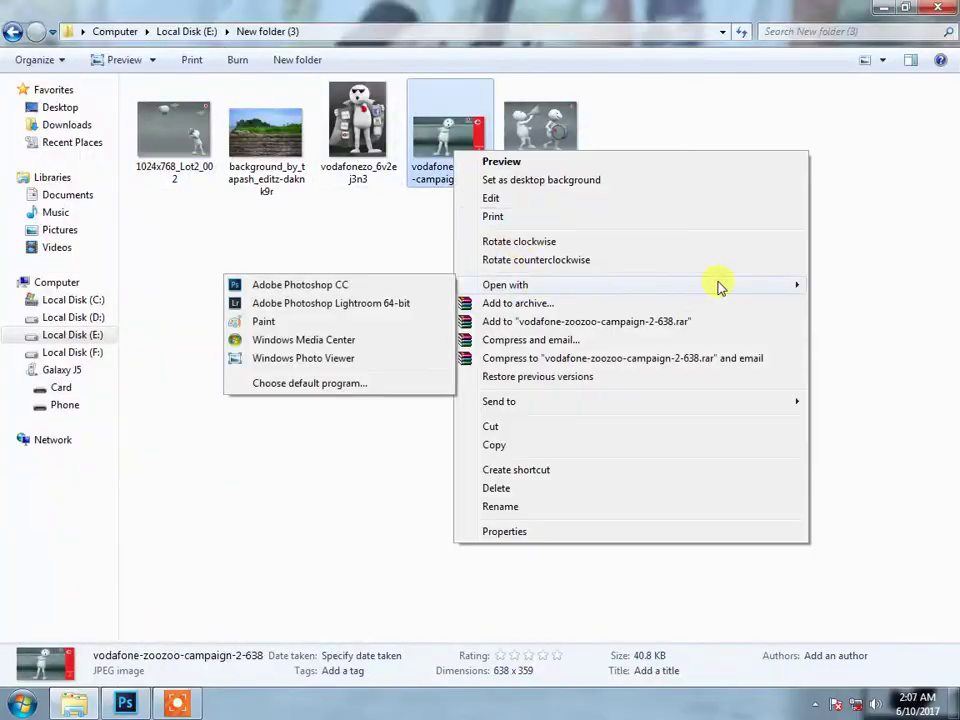
left_click(300, 283)
left_click(640, 577)
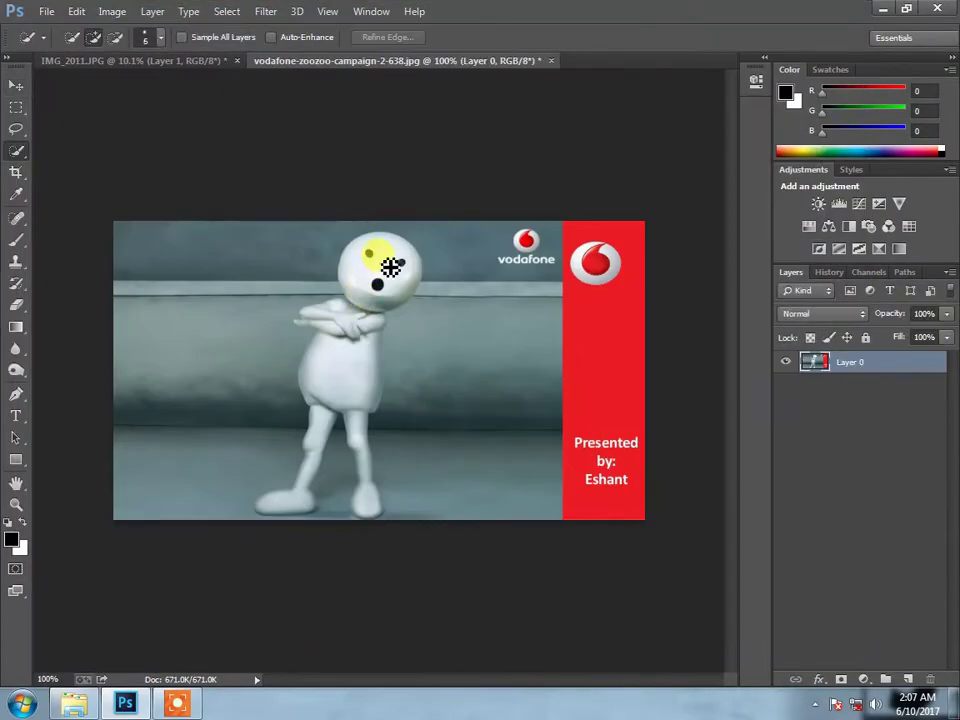
Quick-select the campaign image's ZooZoo character, including its feet.
scroll(338, 352, "up", 5)
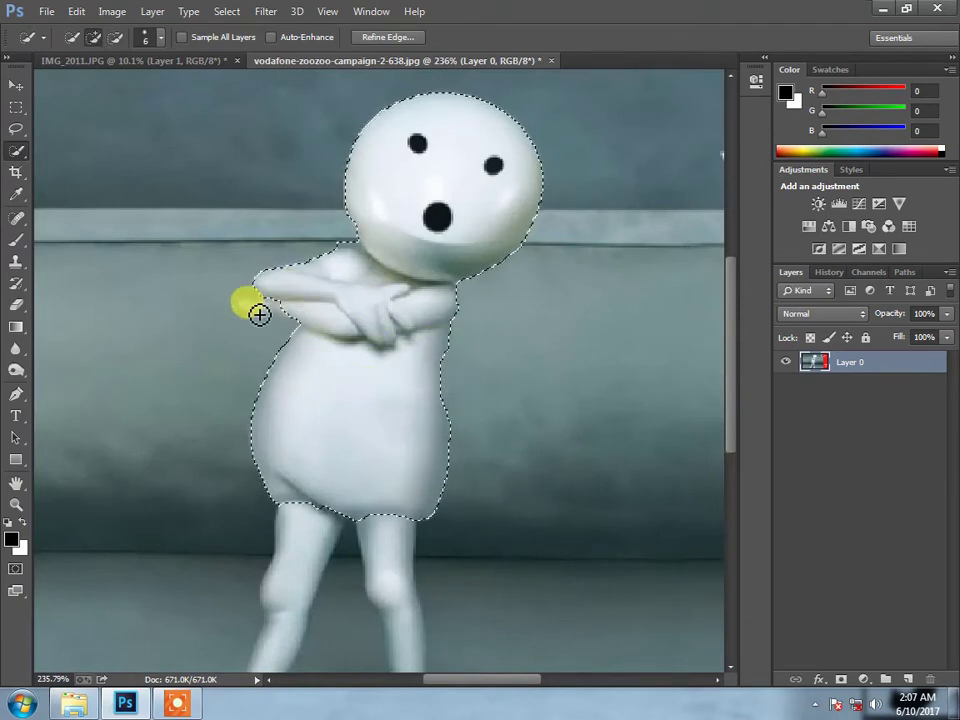
scroll(275, 313, "down", 3)
scroll(364, 439, "up", 2)
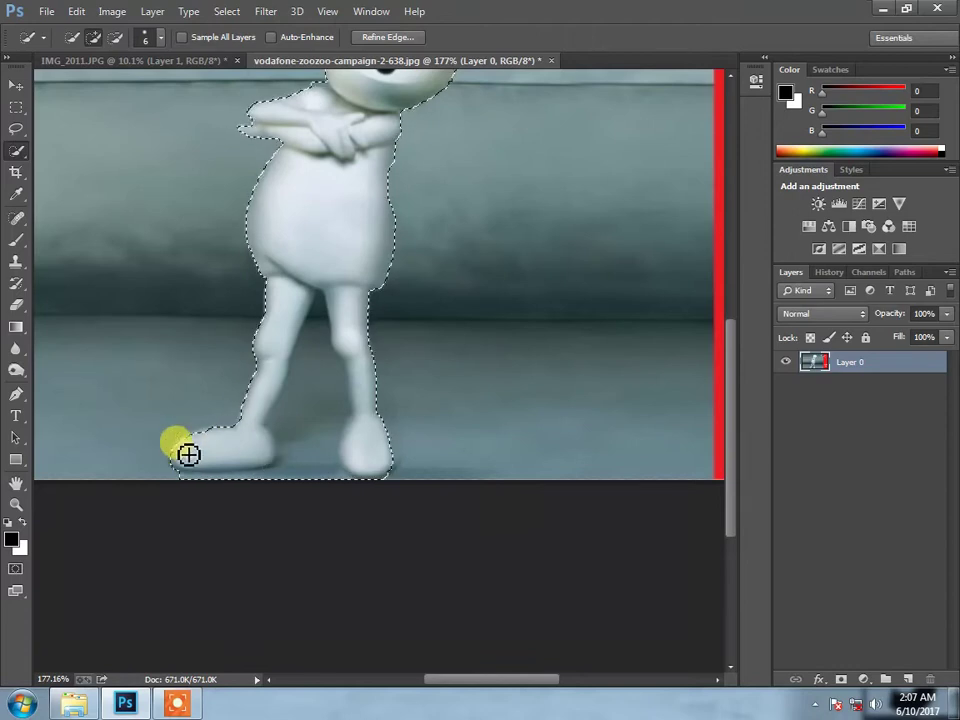
scroll(313, 452, "up", 3)
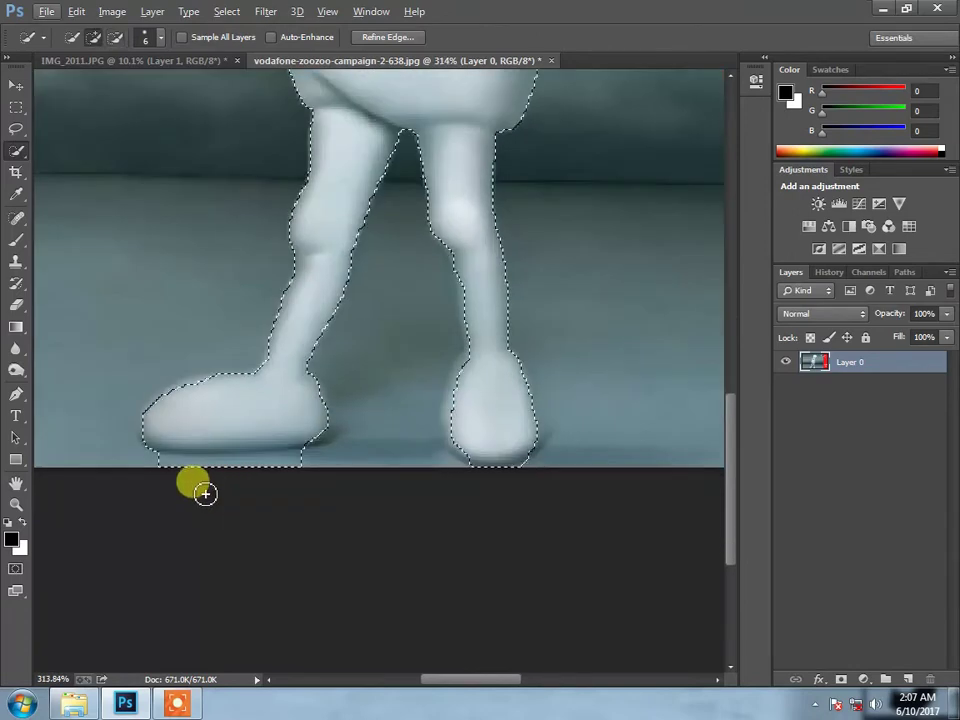
scroll(203, 493, "up", 1)
mouse_move(326, 372)
left_mouse_down()
mouse_move(402, 379)
mouse_move(458, 362)
mouse_move(417, 349)
mouse_move(433, 403)
left_mouse_up()
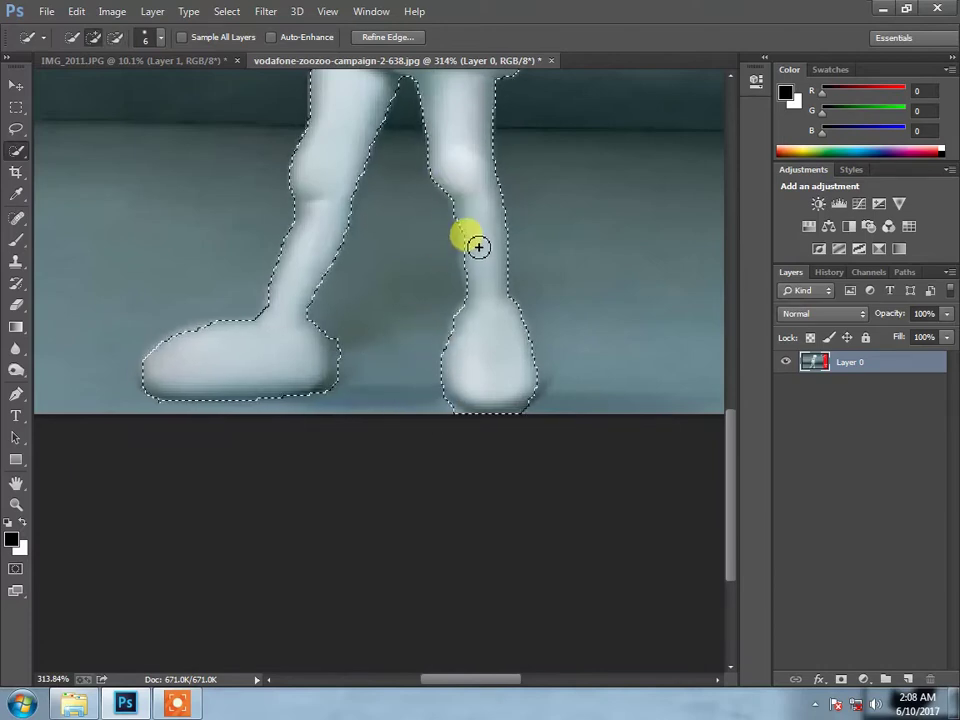
key("alt")
scroll(396, 332, "down", 5)
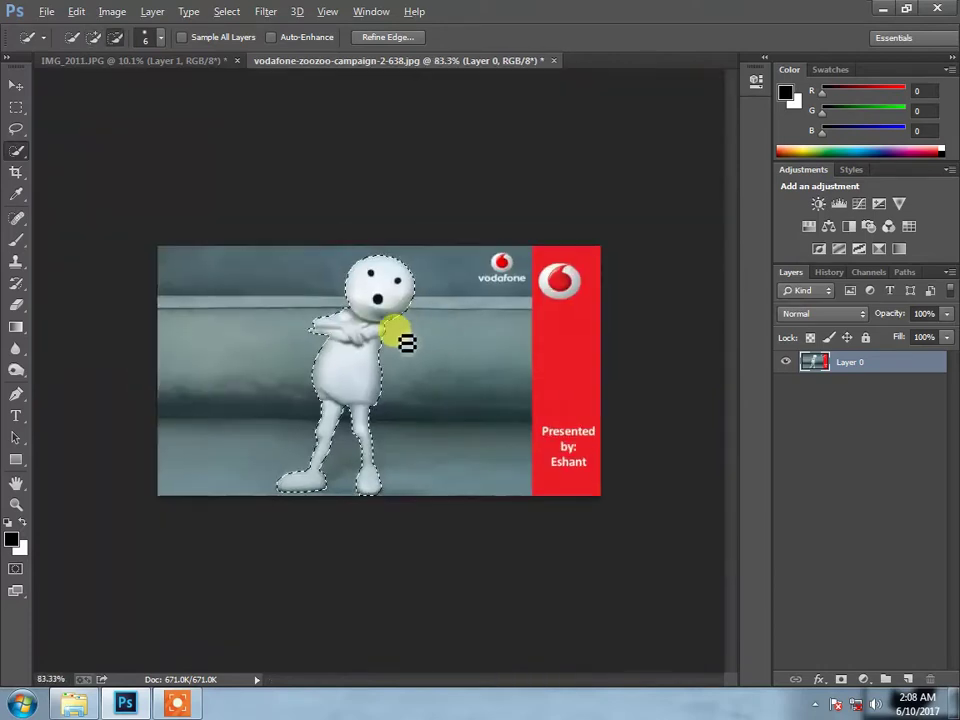
scroll(396, 332, "up", 1)
Drag the ZooZoo into IMG_2011 and enlarge it to stand beside the man.
left_click(16, 85)
mouse_move(388, 275)
left_mouse_down()
mouse_move(228, 75)
mouse_move(386, 246)
left_mouse_up()
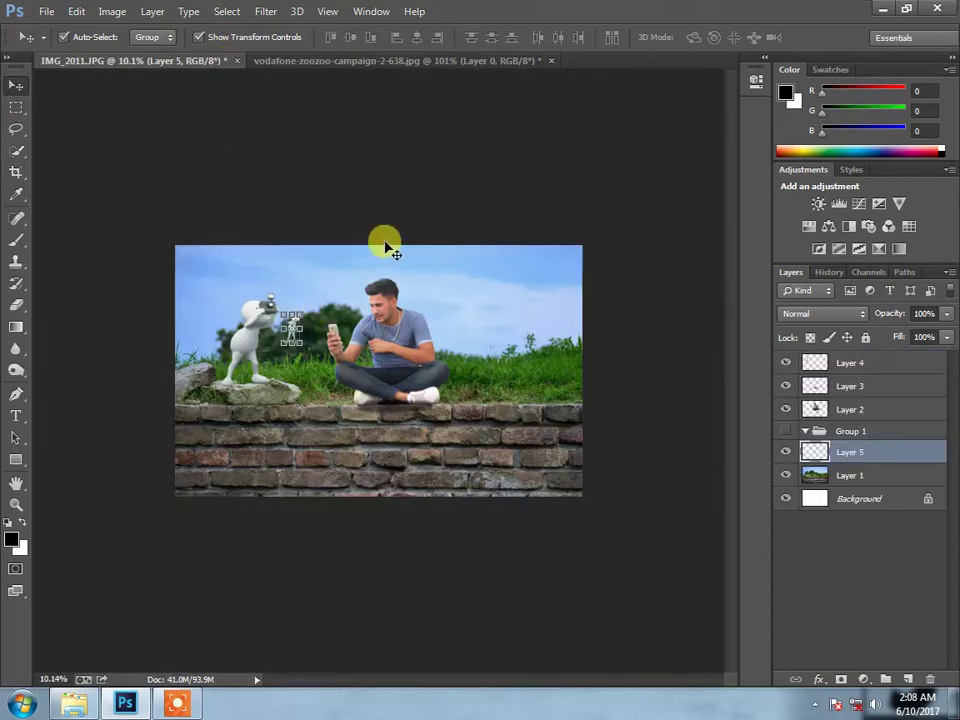
scroll(250, 302, "up", 3)
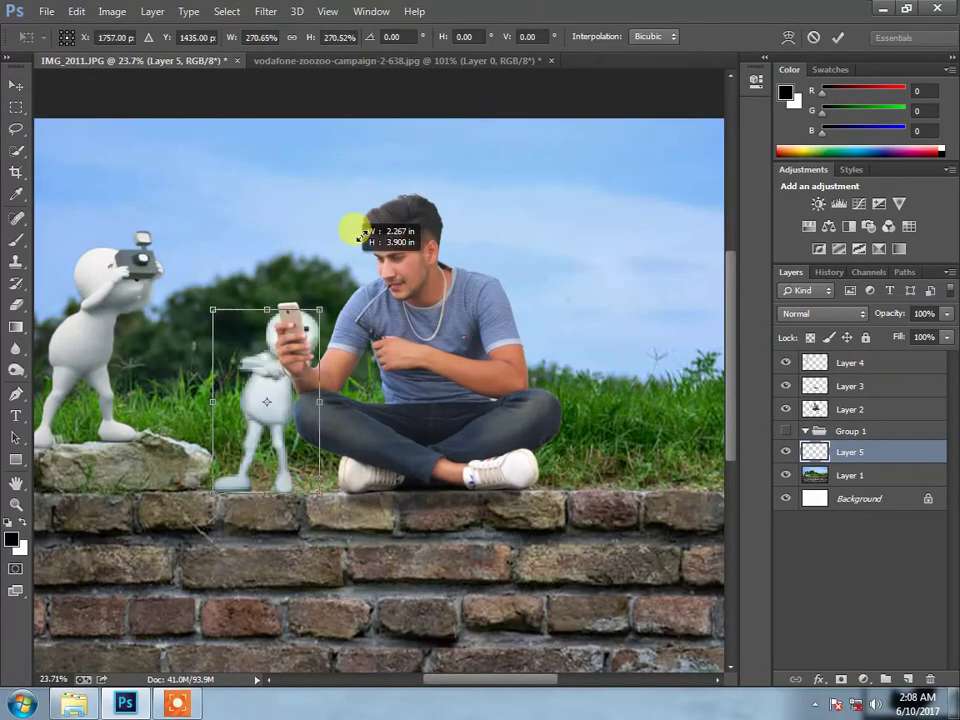
left_click_drag(273, 403, 343, 216)
key("Return")
left_click(343, 345)
scroll(257, 396, "up", 3)
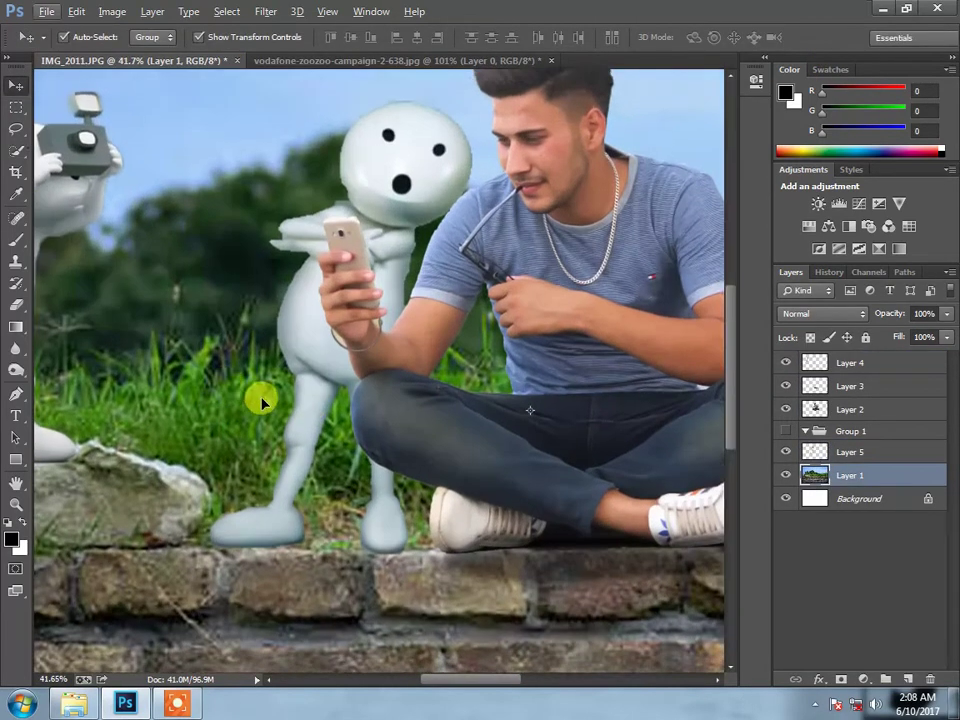
scroll(497, 379, "down", 5)
scroll(476, 351, "down", 1)
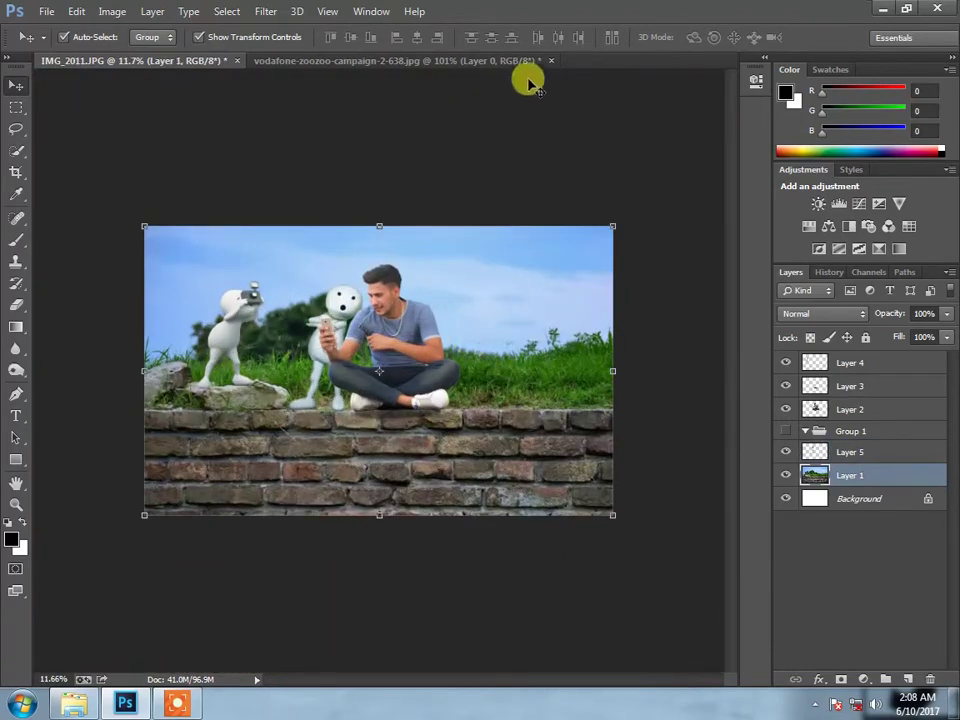
Close the campaign image without saving.
left_click(530, 61)
left_click(551, 61)
left_click(489, 278)
Open zoozoo_wallpaper_17_1024x768.jpg in Photoshop and unlock its background as Layer 0.
left_click(884, 8)
right_click(550, 152)
left_click(446, 284)
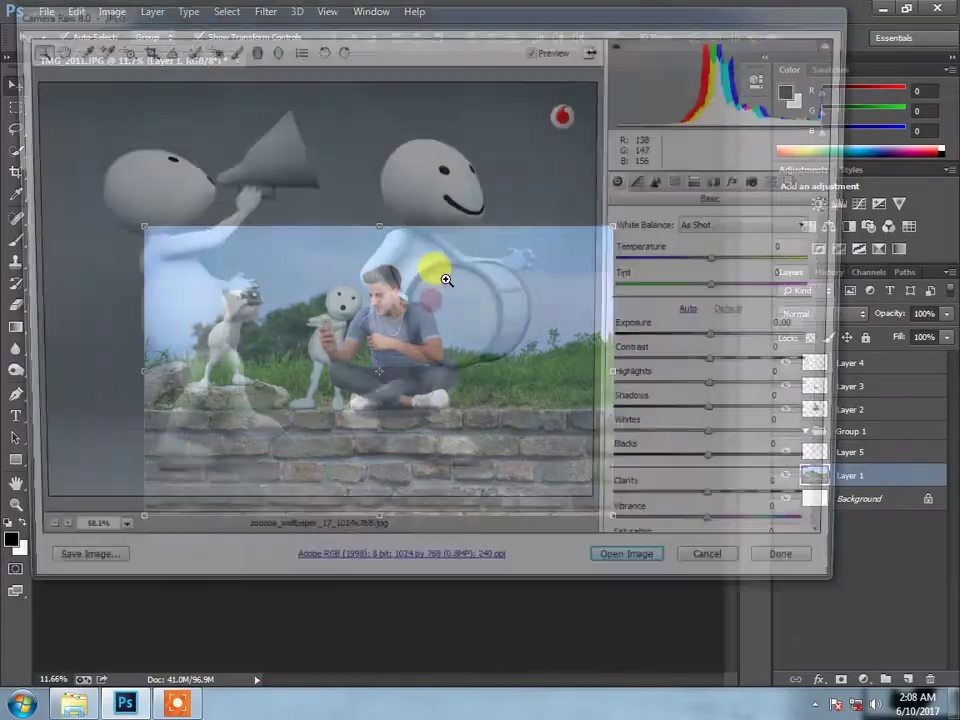
key("Return")
double_click(850, 364)
key("Return")
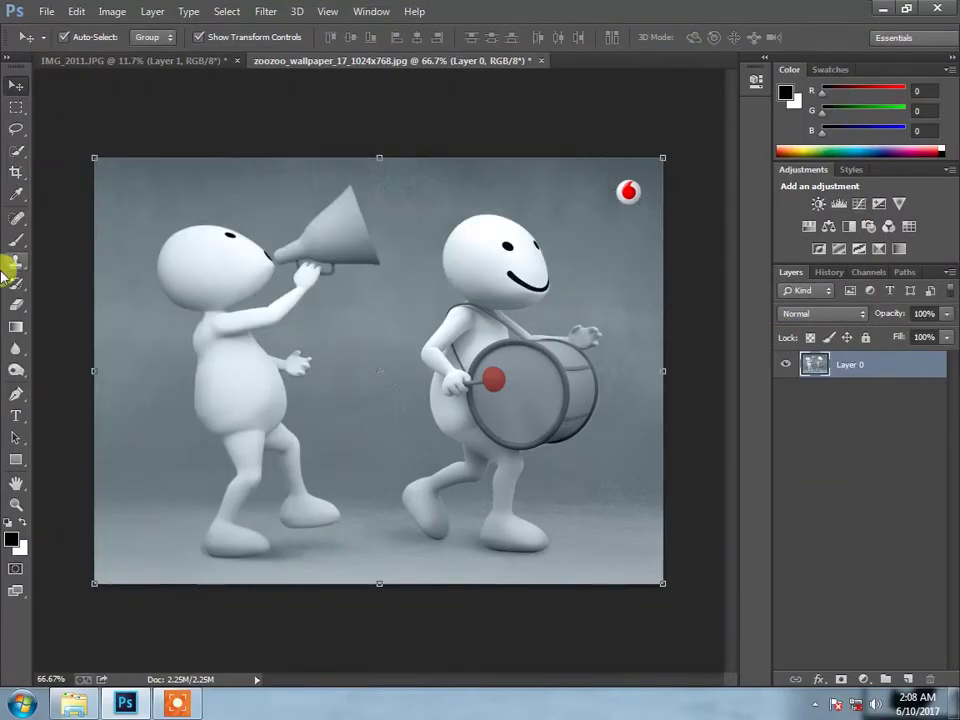
Quick-select the megaphone ZooZoo in the wallpaper, including the arm–body junction.
left_click(18, 153)
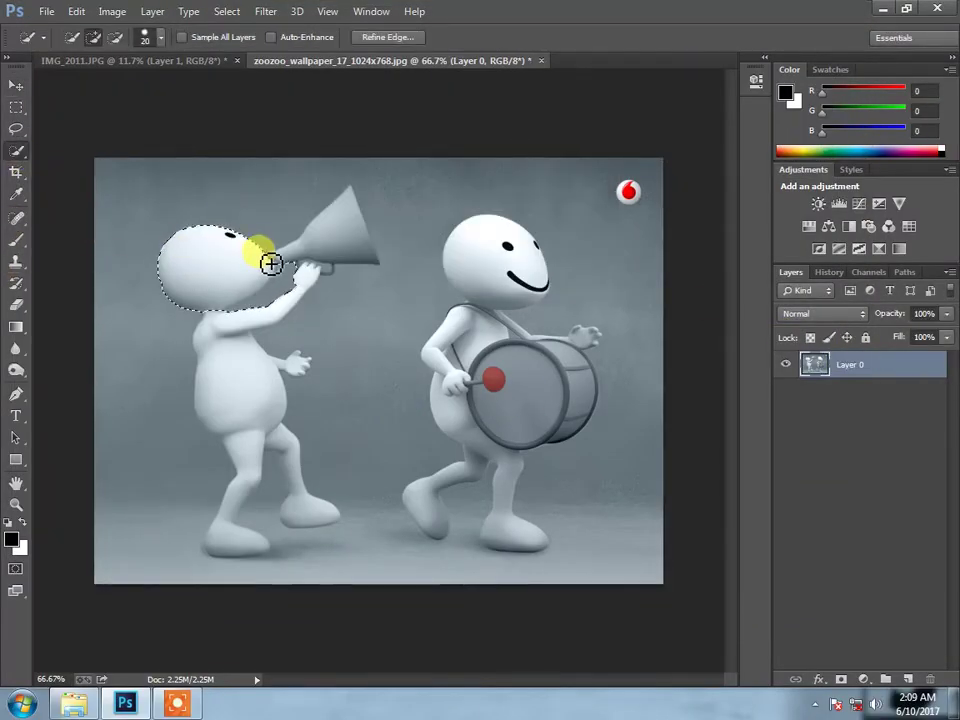
scroll(258, 407, "up", 2)
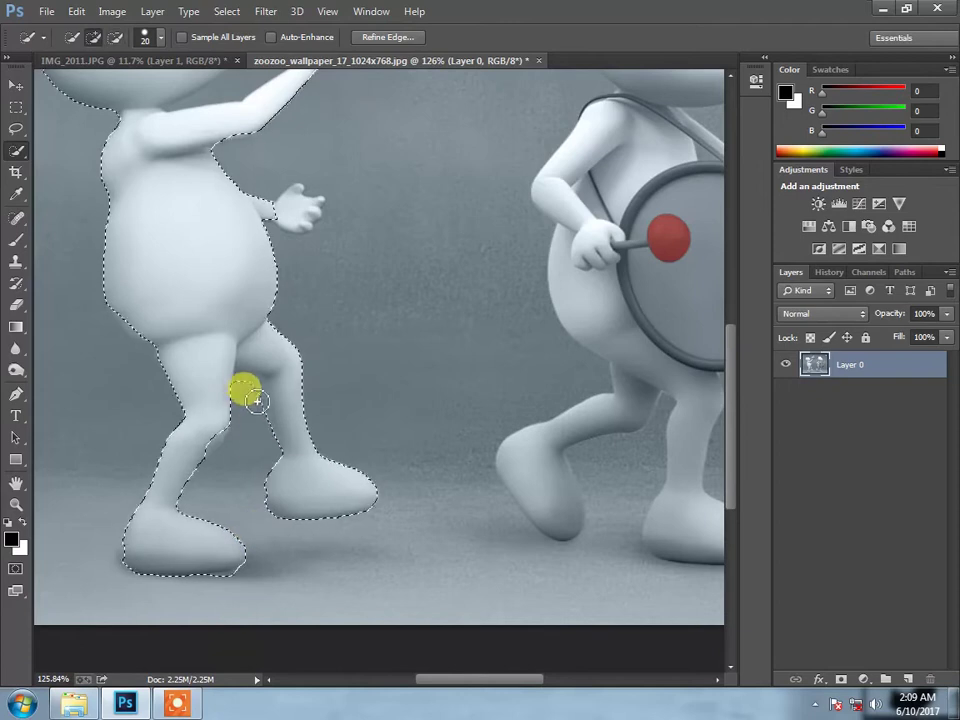
scroll(257, 400, "up", 1)
scroll(316, 170, "up", 1)
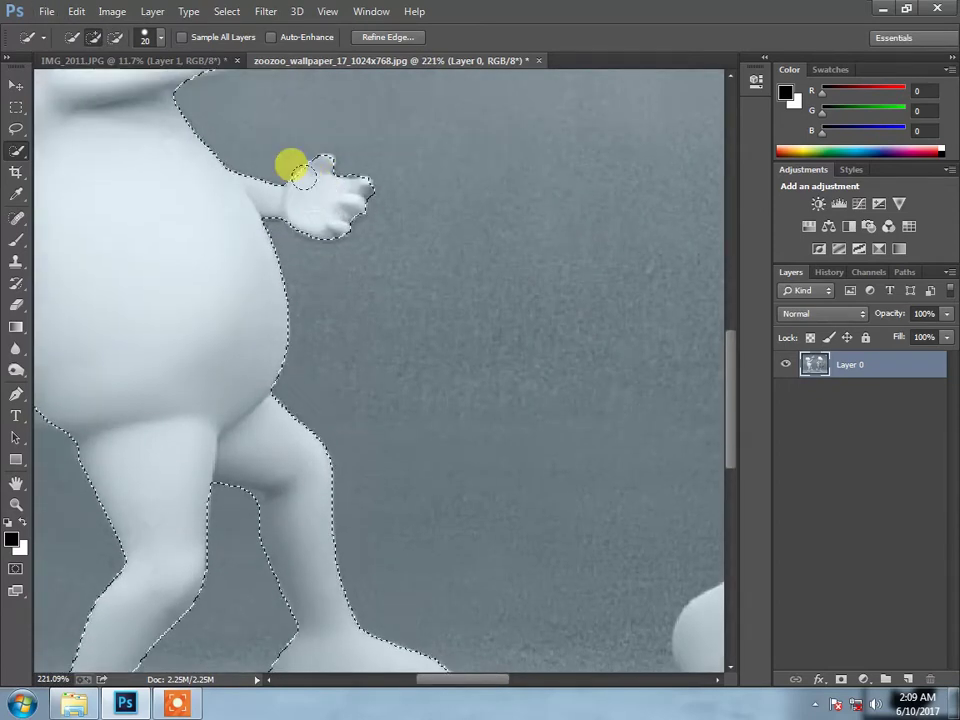
scroll(290, 162, "down", 2)
scroll(338, 224, "up", 1)
scroll(157, 283, "up", 2)
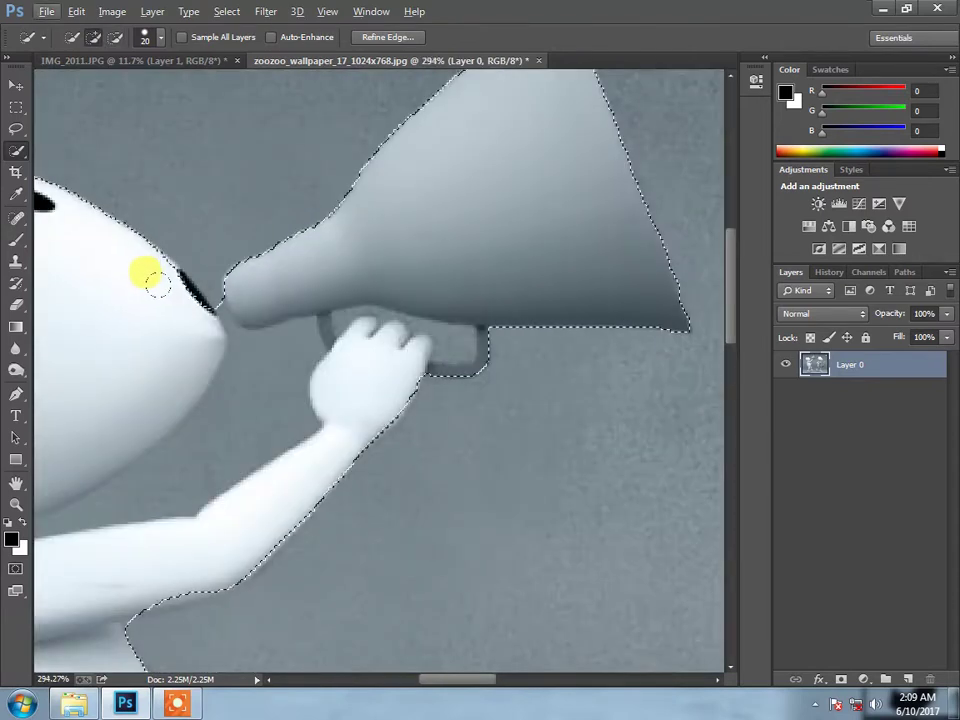
scroll(157, 283, "down", 2)
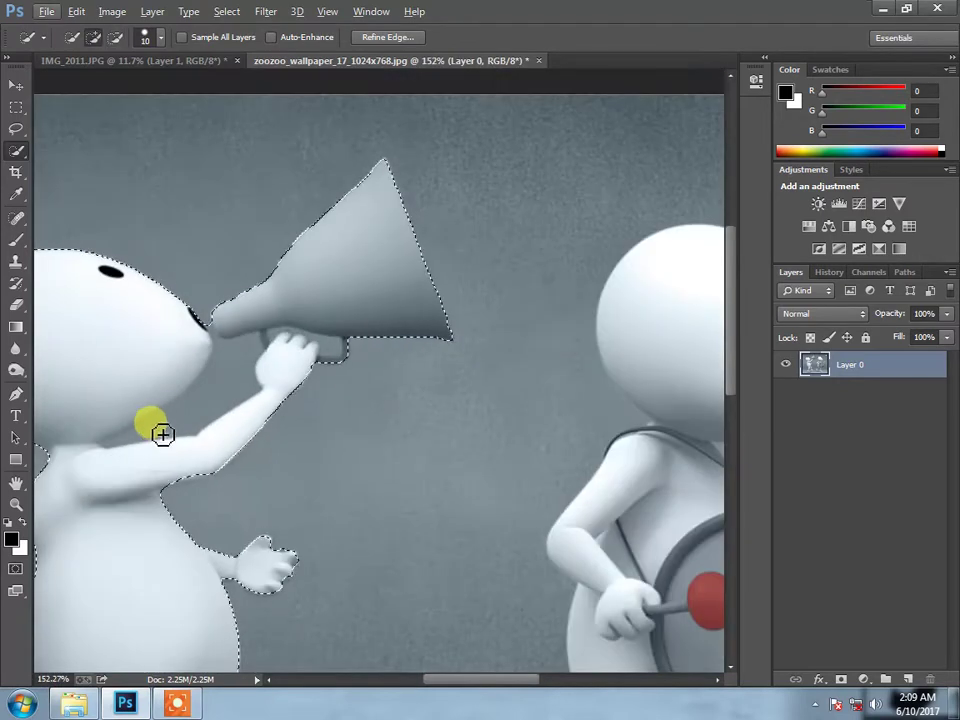
scroll(110, 437, "up", 2)
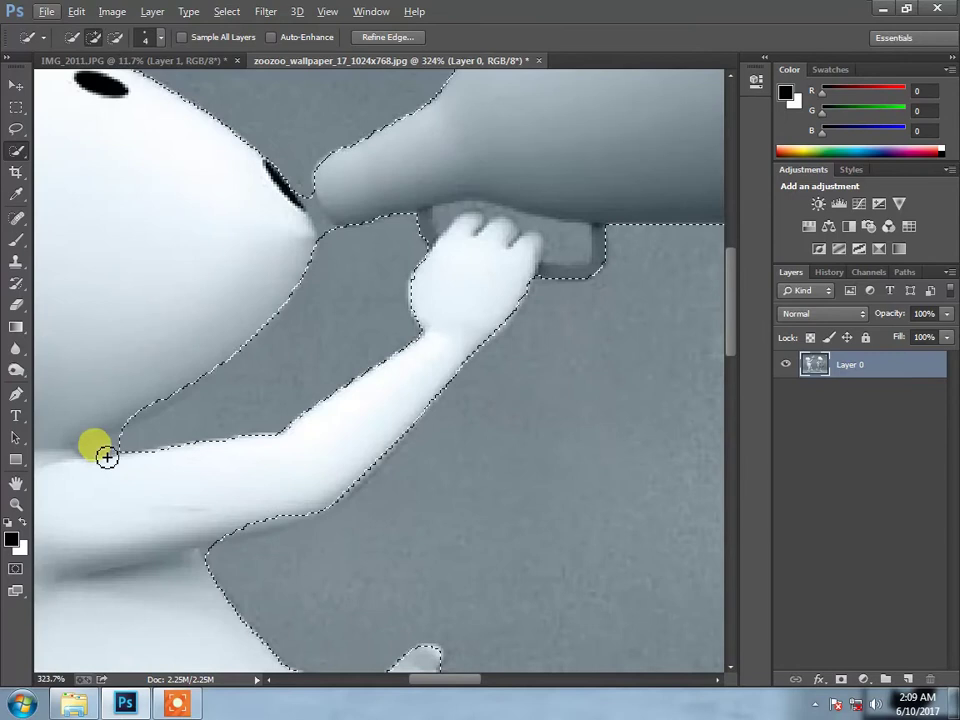
mouse_move(154, 438)
left_mouse_down()
mouse_move(180, 441)
mouse_move(111, 450)
mouse_move(334, 244)
left_mouse_up()
Clean up the selection around the megaphone handle and drag the figure into IMG_2011.
scroll(491, 257, "down", 2)
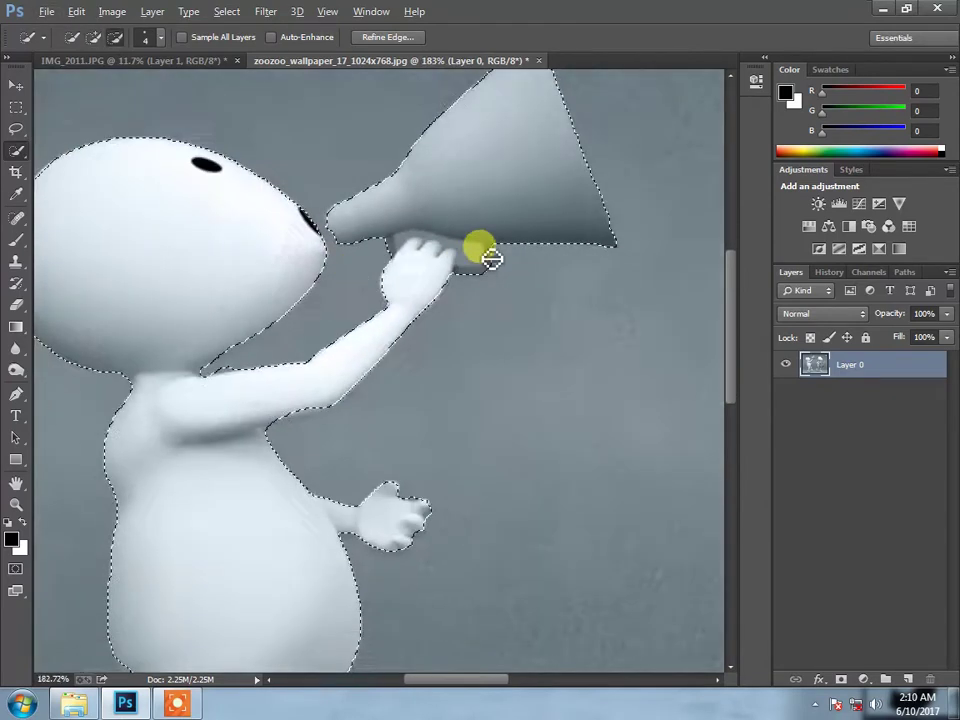
scroll(452, 259, "up", 2)
mouse_move(444, 251)
left_mouse_down()
mouse_move(356, 234)
mouse_move(326, 240)
mouse_move(321, 272)
mouse_move(405, 253)
left_mouse_up()
scroll(422, 281, "down", 2)
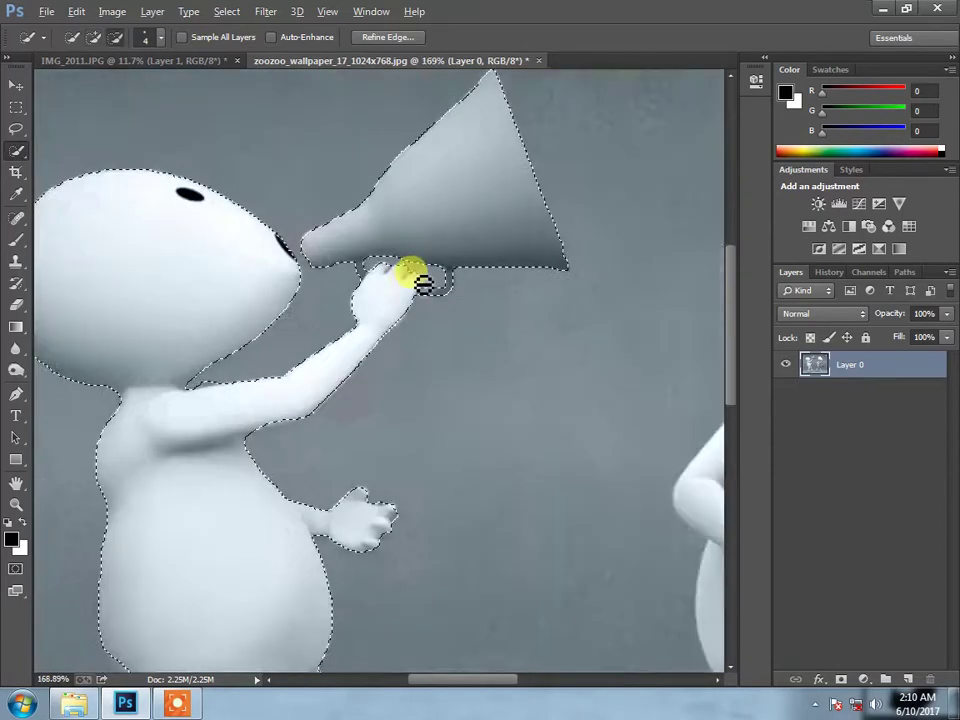
scroll(422, 281, "down", 3)
left_click(16, 90)
left_click_drag(226, 352, 376, 375)
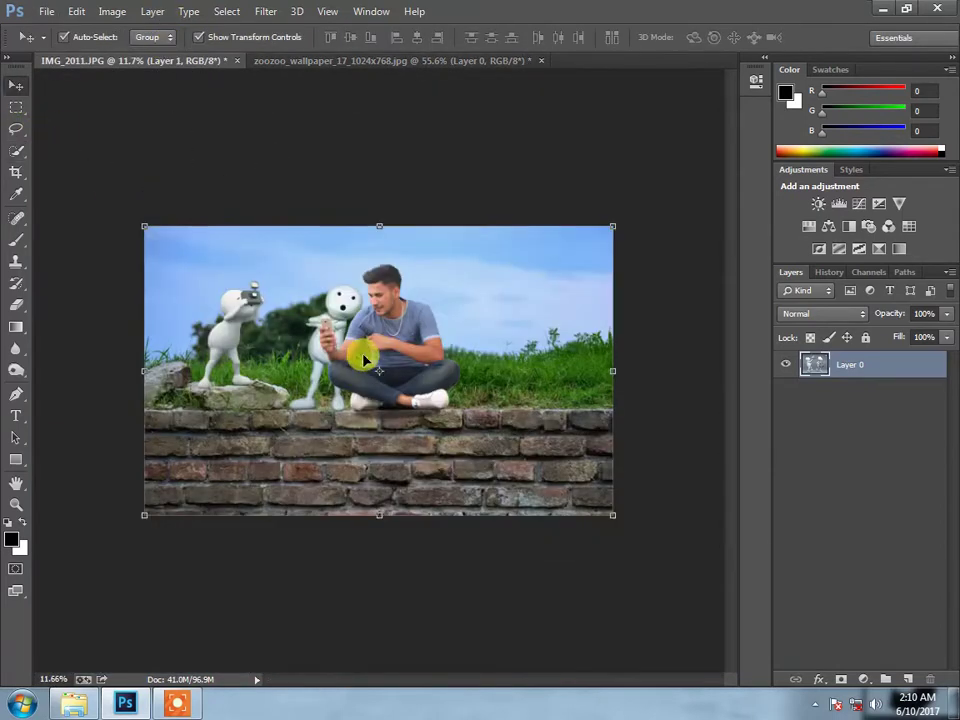
Close the wallpaper without saving, then flip the megaphone ZooZoo horizontally and enlarge it.
left_click(541, 60)
left_click(418, 279)
right_click(490, 342)
key("Escape")
right_click(490, 342)
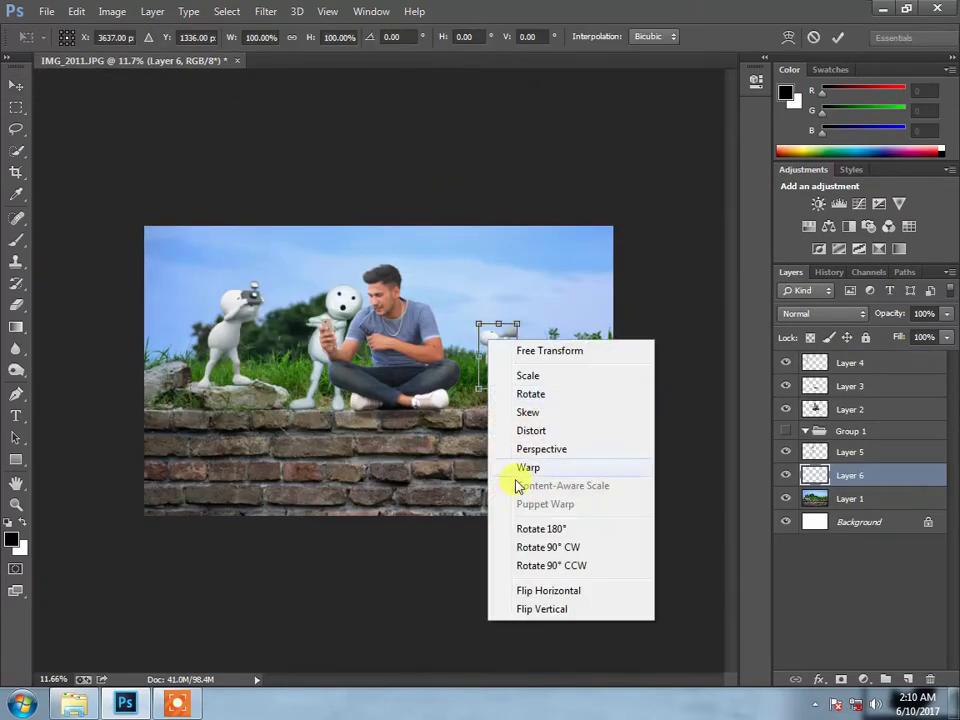
left_click(549, 589)
left_click_drag(521, 323, 557, 253)
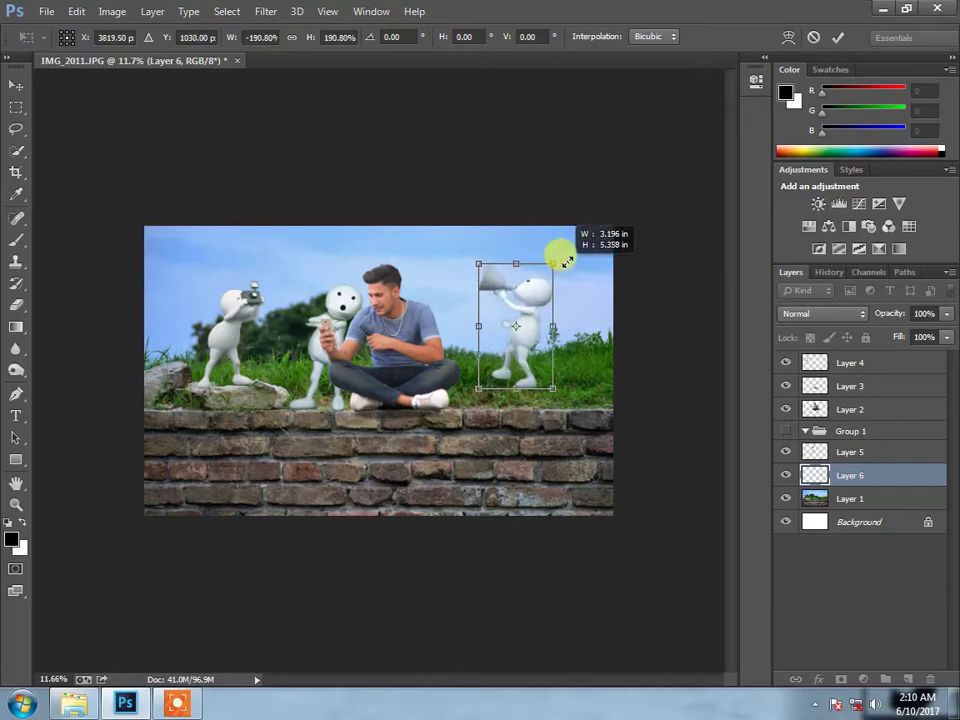
key("Return")
Move the megaphone ZooZoo onto the right-hand grass.
key("super")
scroll(600, 323, "up", 3)
mouse_move(600, 323)
left_mouse_down()
mouse_move(598, 336)
mouse_move(541, 316)
mouse_move(533, 290)
left_mouse_up()
scroll(600, 332, "down", 3)
Open vodafonezo_6v2ej3n3.jpg with Photoshop from its folder.
left_click(884, 8)
right_click(377, 133)
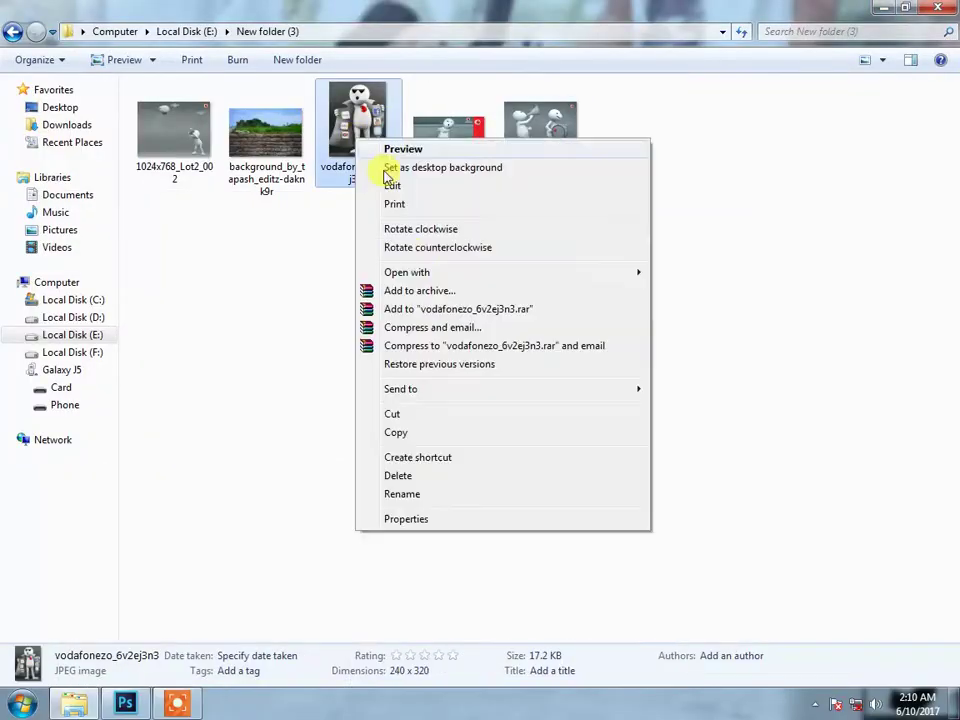
mouse_move(407, 272)
left_click(680, 273)
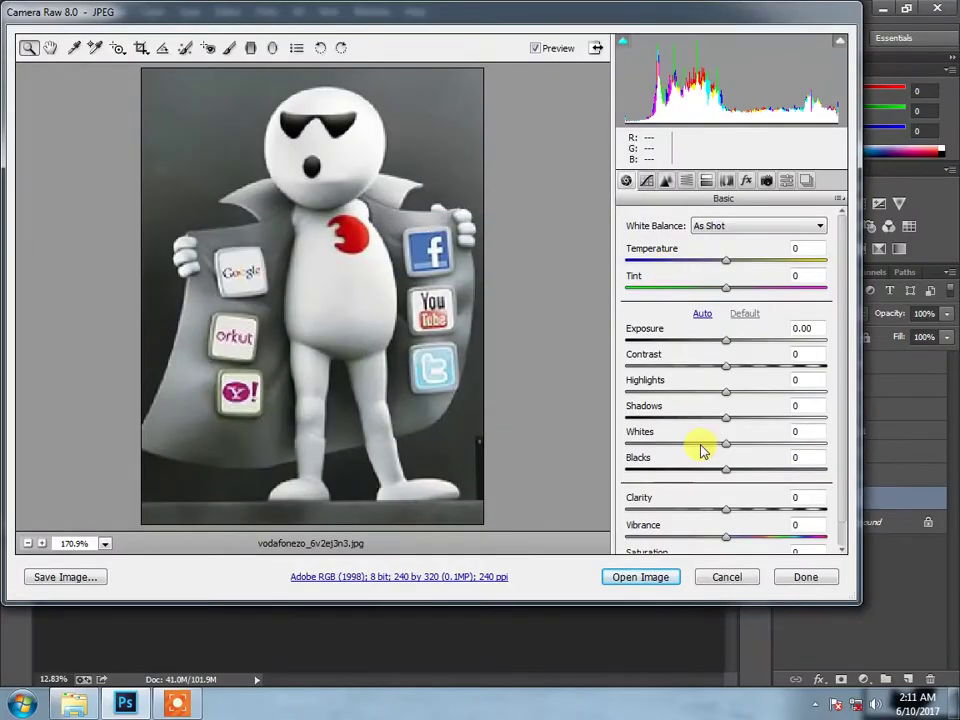
Open vodafonezo from Camera Raw and convert its Background into Layer 0.
key("Return")
double_click(860, 367)
left_click(568, 199)
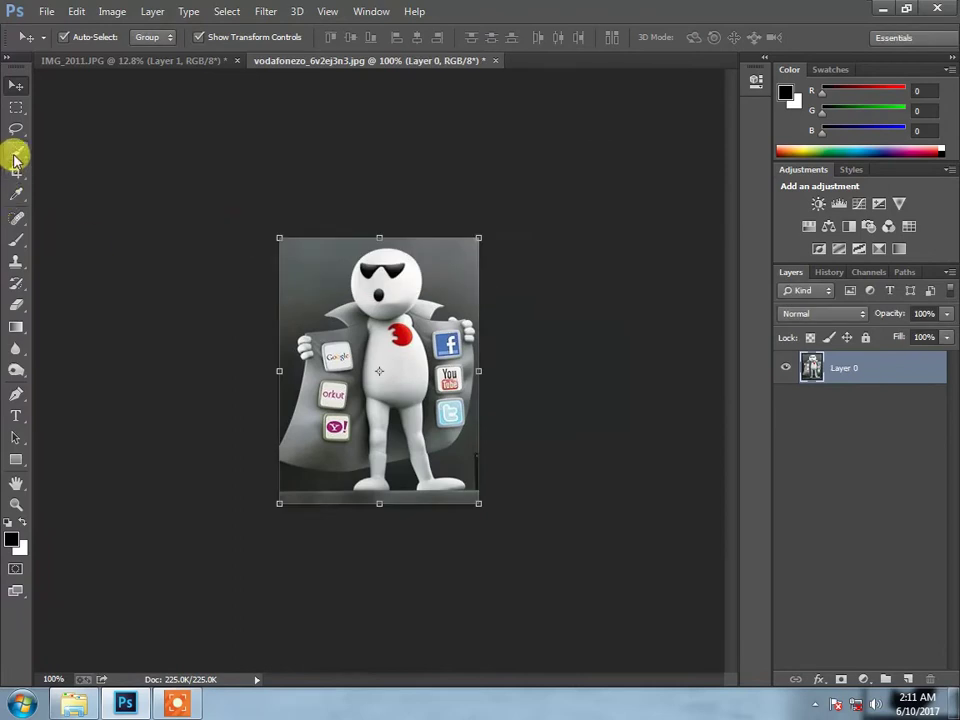
Quick-select the caped ZooZoo, reshaping the selection's bottom edge.
left_click(15, 150)
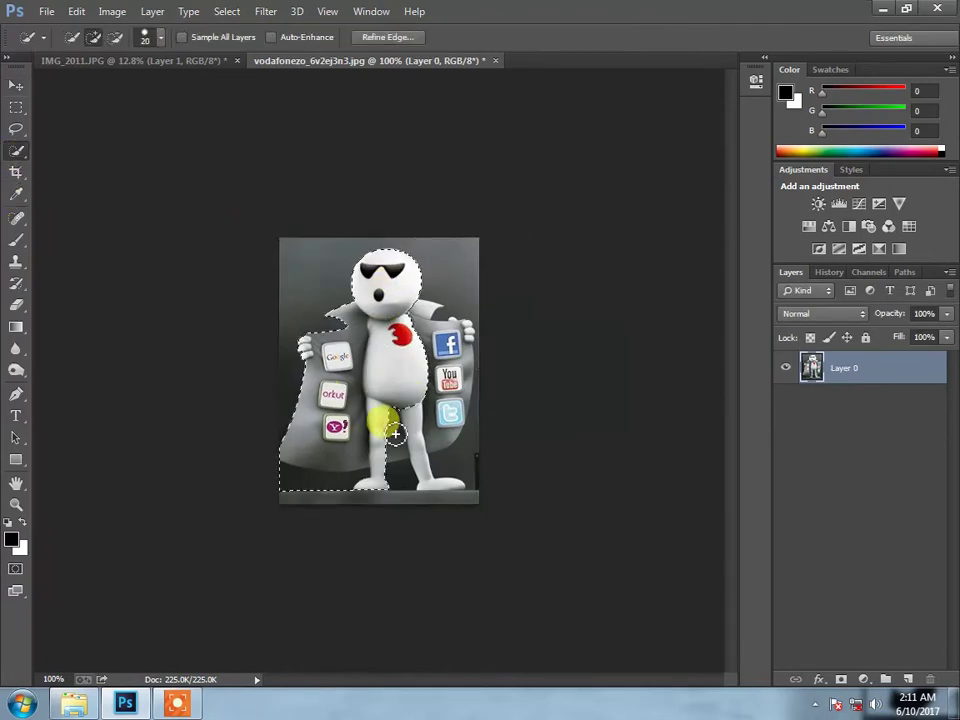
key("ctrl+0")
left_click_drag(236, 574, 579, 460)
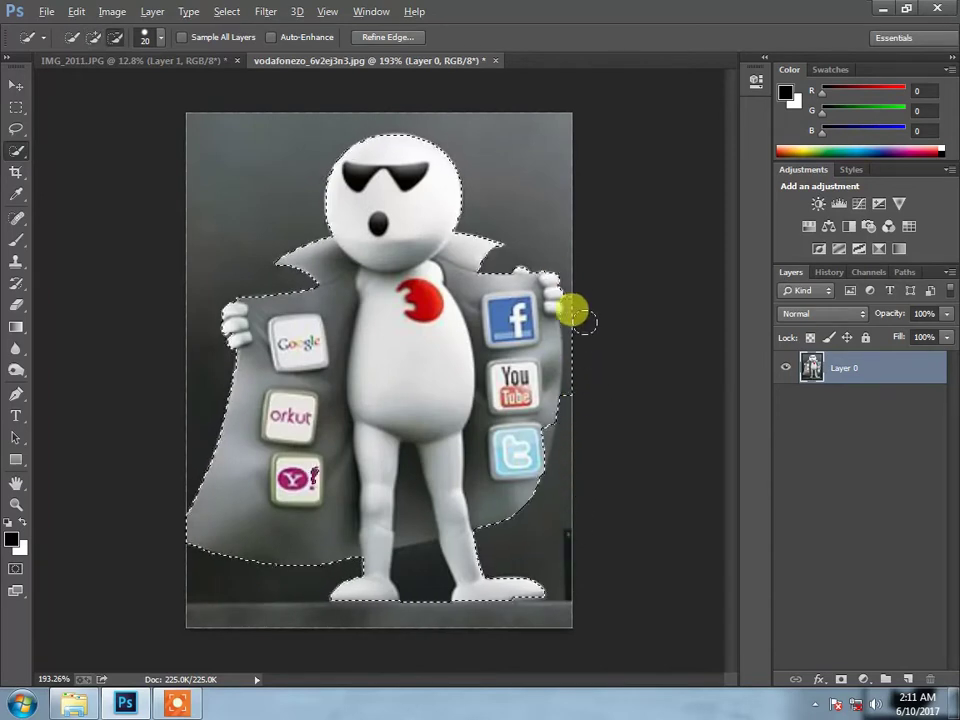
scroll(400, 540, "up", 2)
scroll(498, 470, "down", 3)
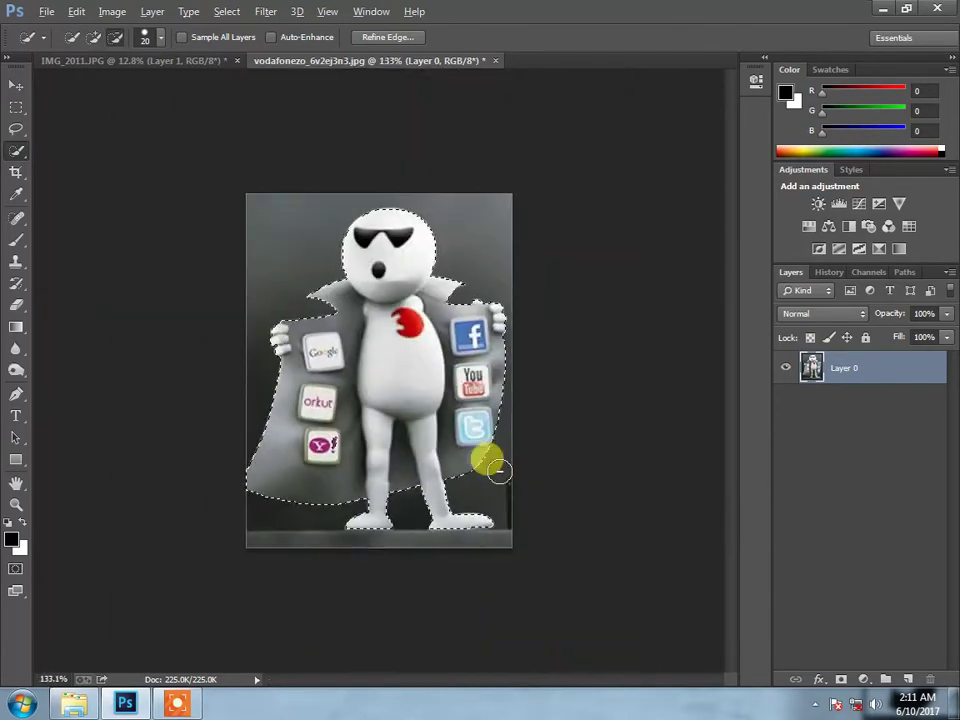
Drag the caped ZooZoo into IMG_2011 and close its source image without saving.
left_click(16, 85)
left_click_drag(325, 212, 448, 108)
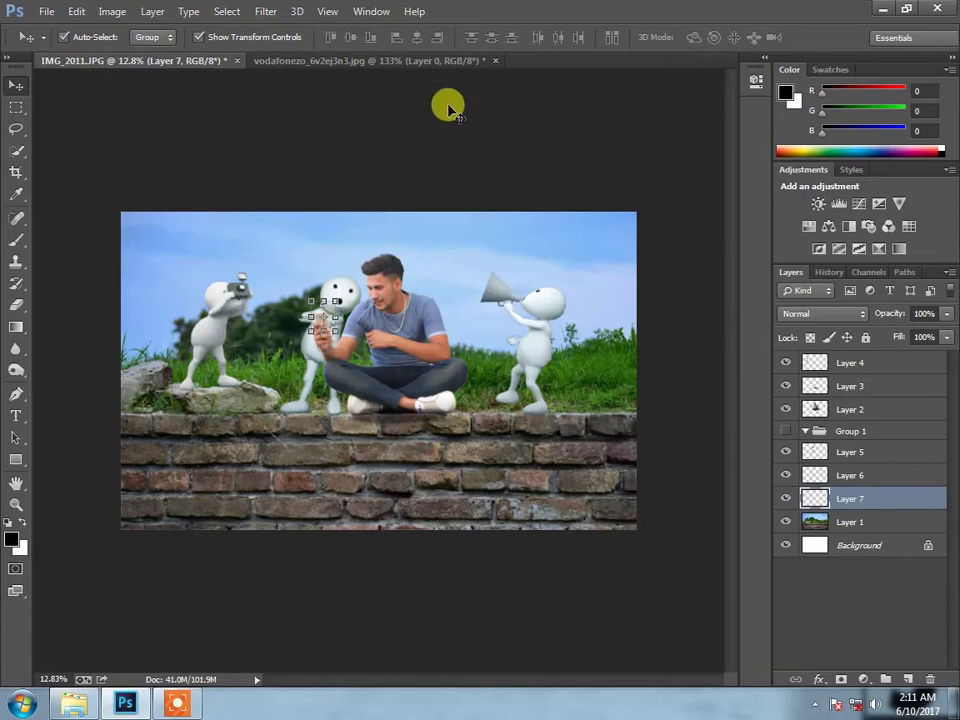
left_click_drag(321, 307, 345, 311)
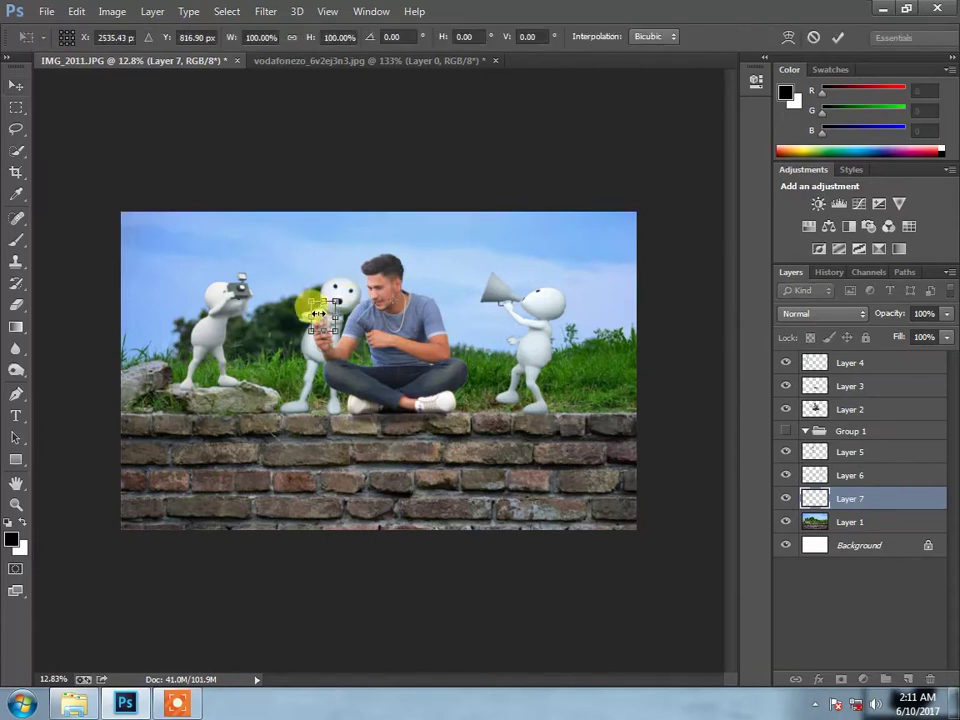
key("Return")
left_click(495, 60)
left_click(489, 272)
Enlarge the caped ZooZoo, move it to the right end, and nudge the megaphone ZooZoo beside it.
key("ctrl+t")
left_click_drag(529, 272, 476, 407)
left_click(838, 37)
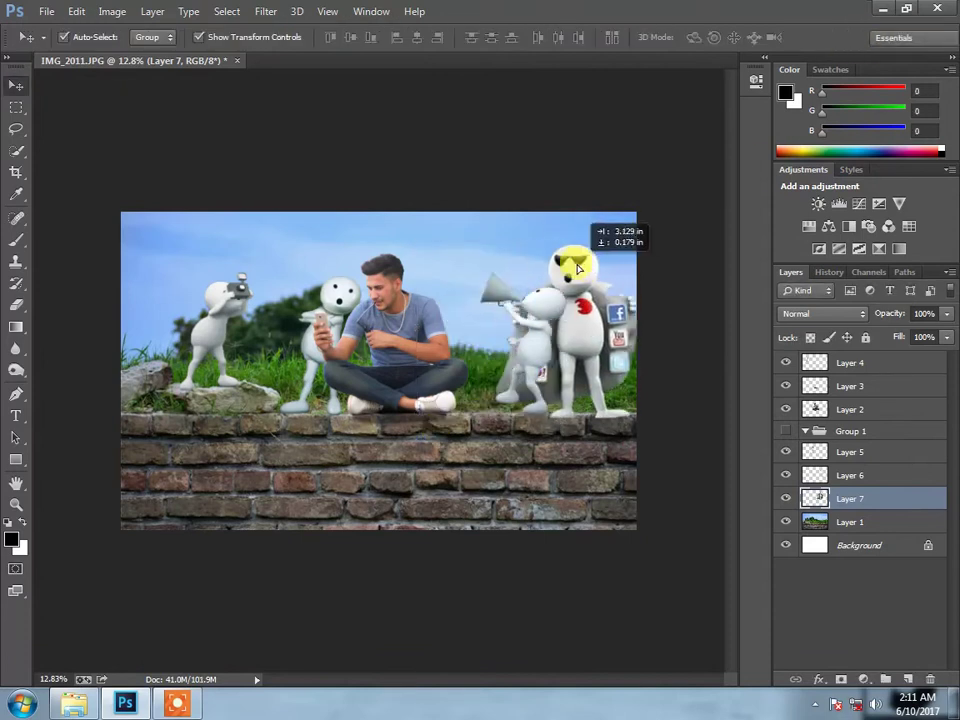
left_click_drag(570, 300, 592, 357)
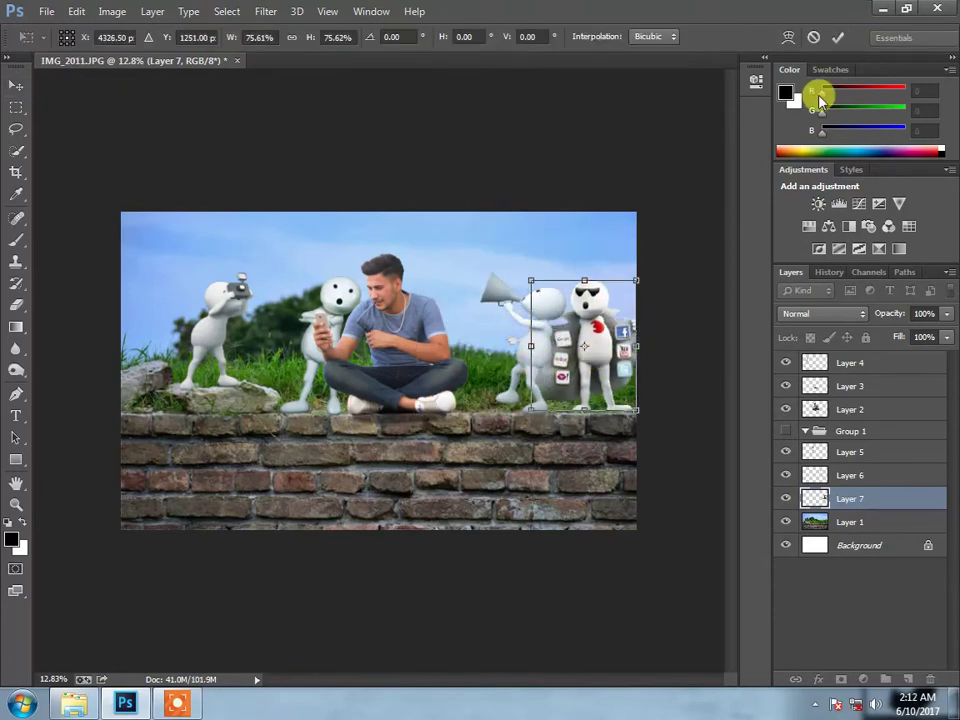
key("Return")
left_click_drag(514, 306, 522, 307)
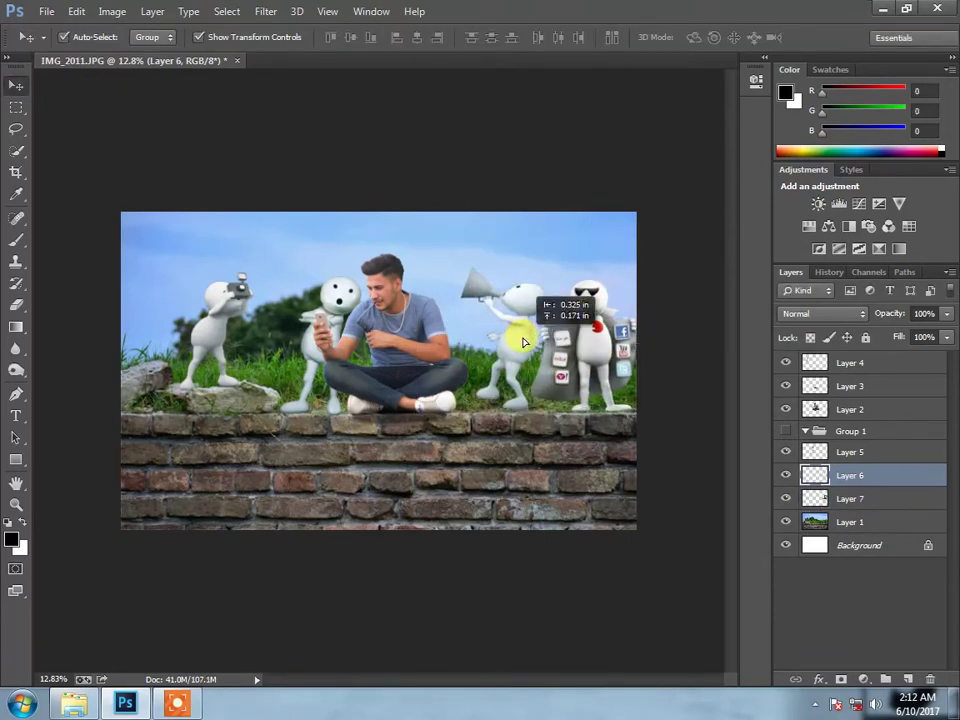
Nudge the caped figure onto the wall and add a new layer above the brick-wall photo.
scroll(536, 439, "up", 2)
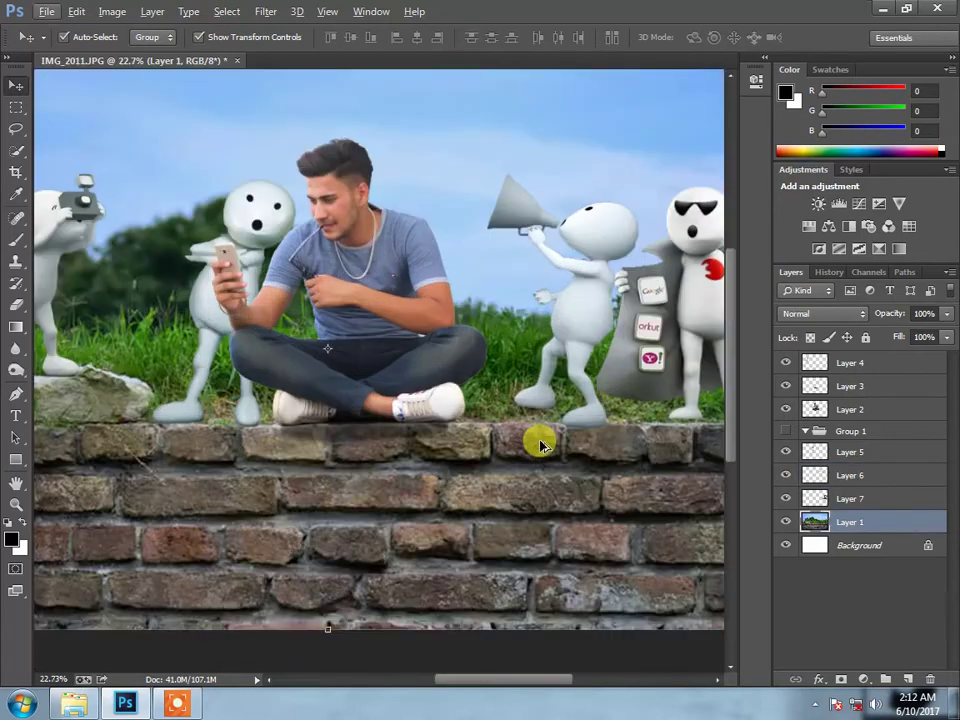
scroll(500, 422, "down", 5)
scroll(500, 400, "up", 4)
left_click_drag(420, 257, 427, 265)
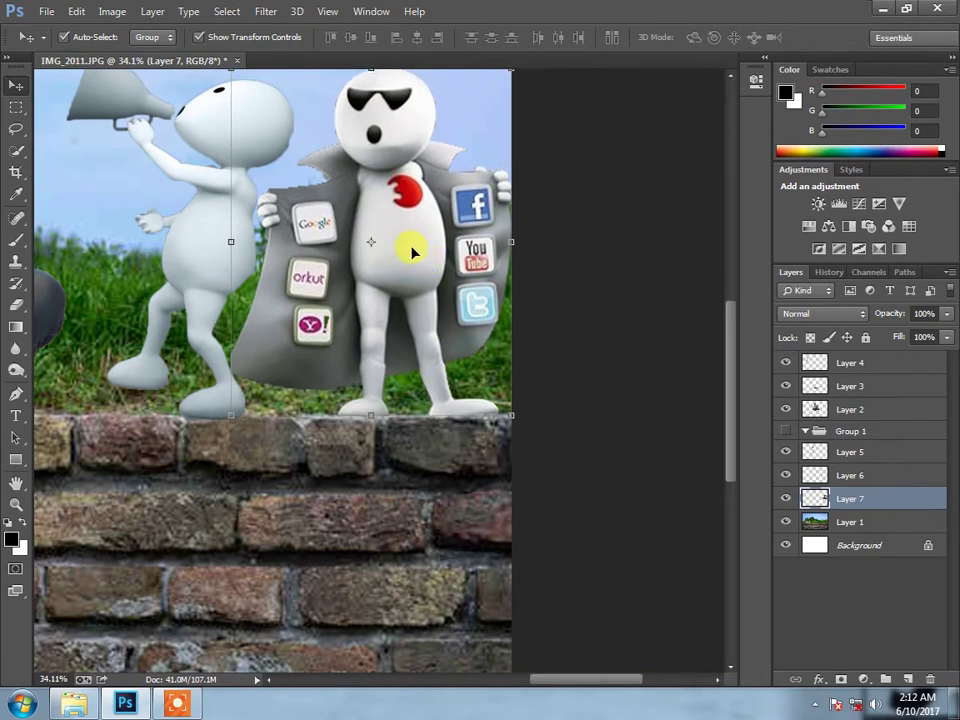
left_click(401, 508)
left_click(303, 492)
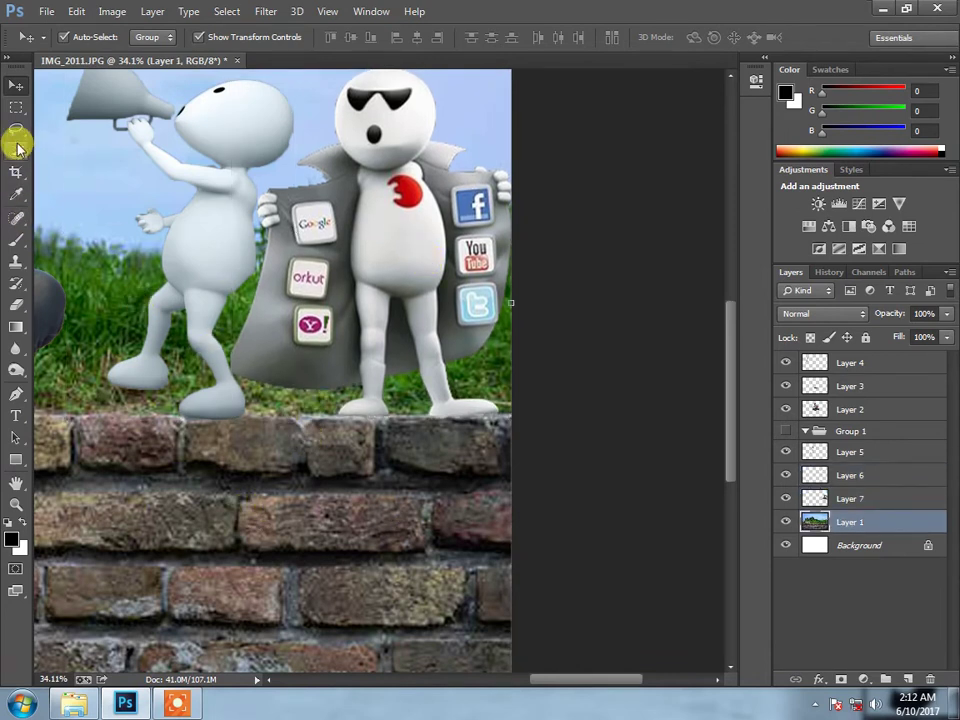
left_click(908, 680)
Draw an oval across the figure's legs, fill it black, and move it onto the wall.
left_click(60, 128)
left_click_drag(92, 296, 295, 328)
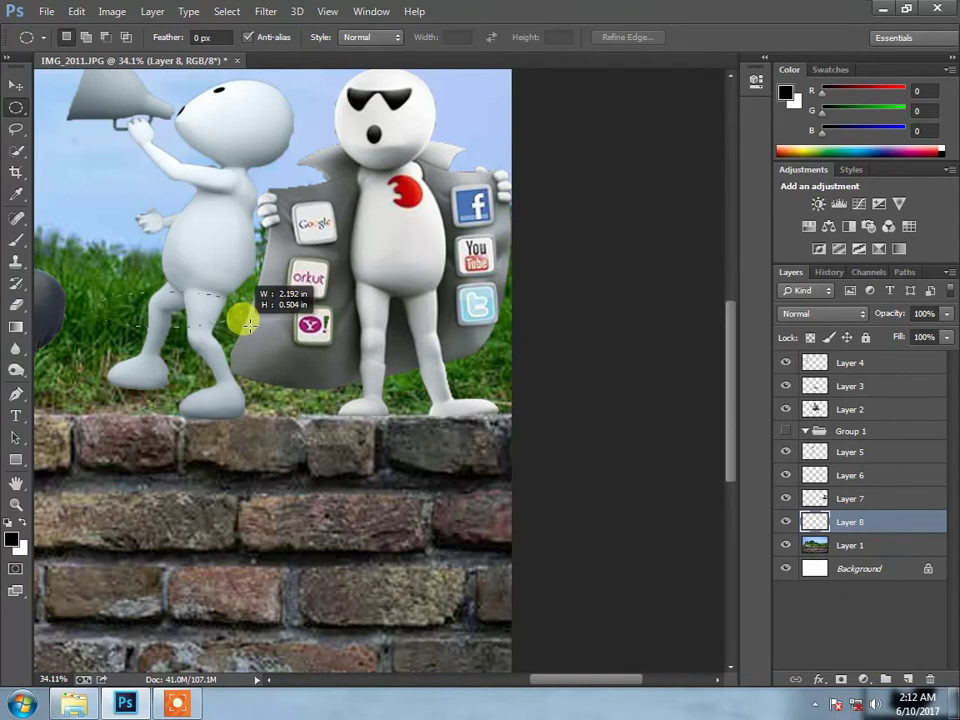
left_click(16, 326)
left_click(69, 345)
left_click(172, 314)
left_click(16, 86)
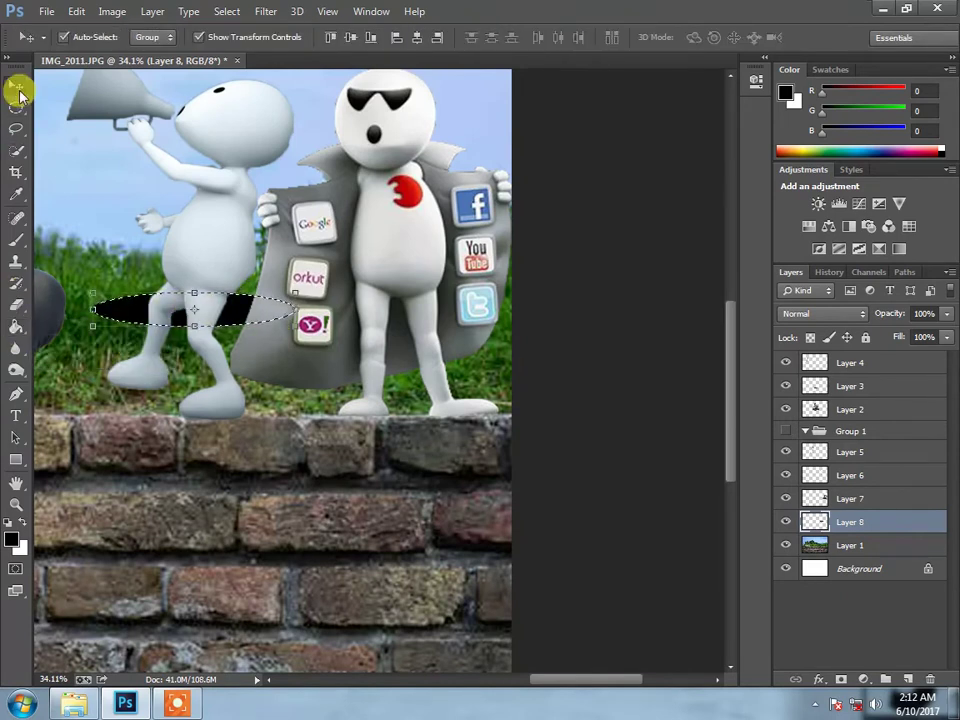
left_click_drag(172, 312, 238, 454)
Soften the black oval with a Gaussian Blur.
left_click(226, 11)
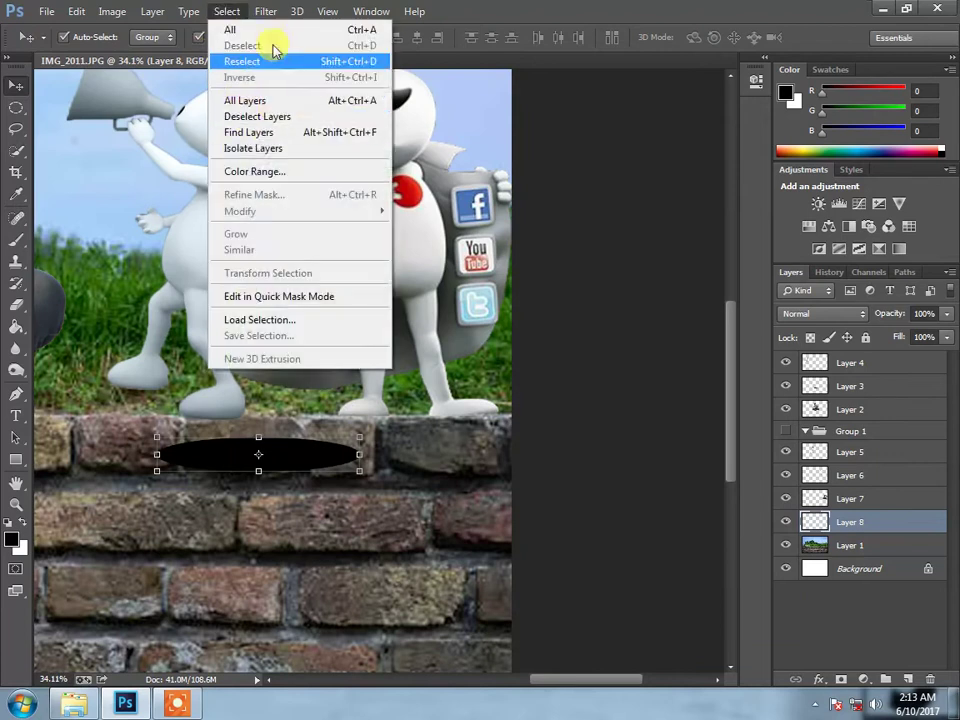
left_click(525, 317)
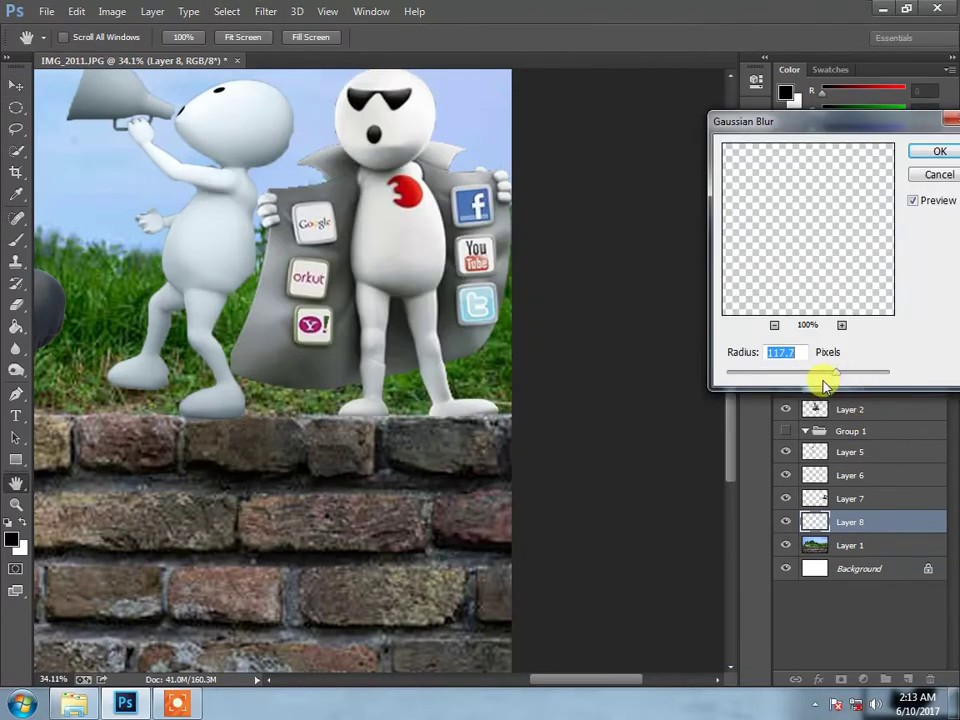
left_click_drag(794, 372, 800, 372)
key("Return")
Shrink the shadow under one foot and lower its fill to 73%.
mouse_move(145, 490)
left_mouse_down()
mouse_move(253, 435)
mouse_move(388, 447)
left_mouse_up()
scroll(388, 447, "up", 5)
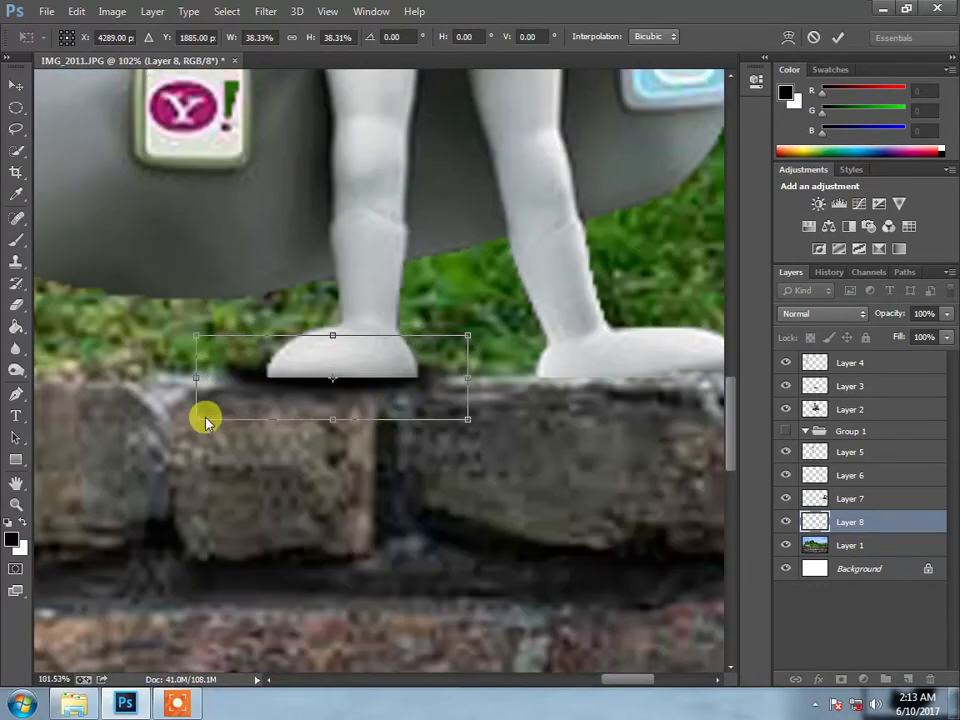
left_click_drag(193, 418, 250, 402)
left_click_drag(946, 337, 914, 355)
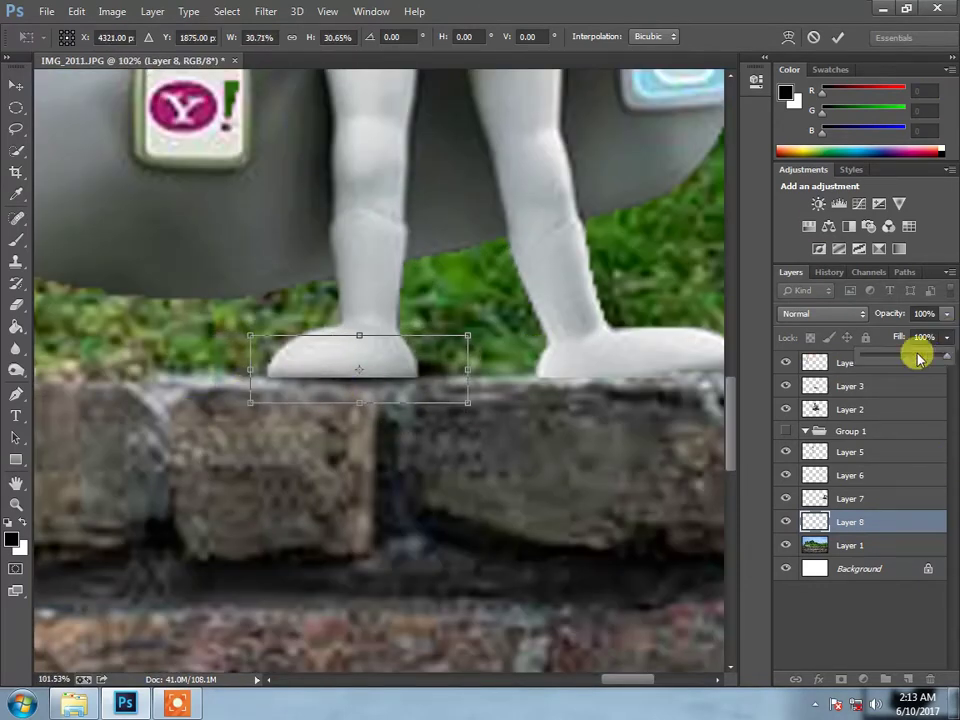
left_click(25, 92)
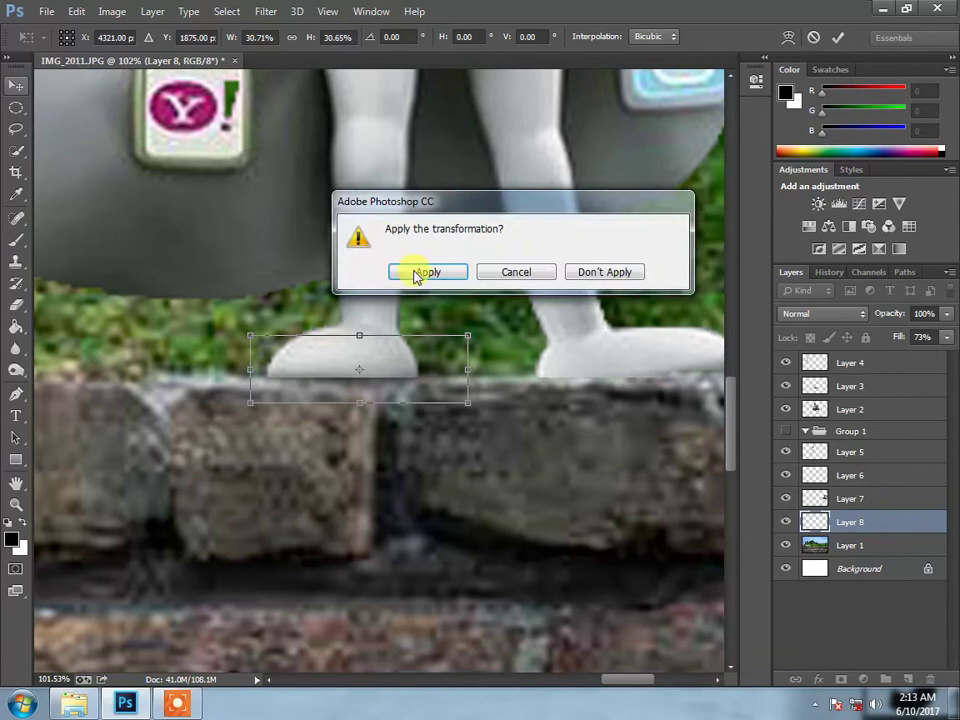
left_click(418, 272)
Place a copy of the shadow under the caped ZooZoo's right foot.
mouse_move(403, 336)
left_mouse_down()
mouse_move(601, 378)
mouse_move(643, 375)
left_mouse_up()
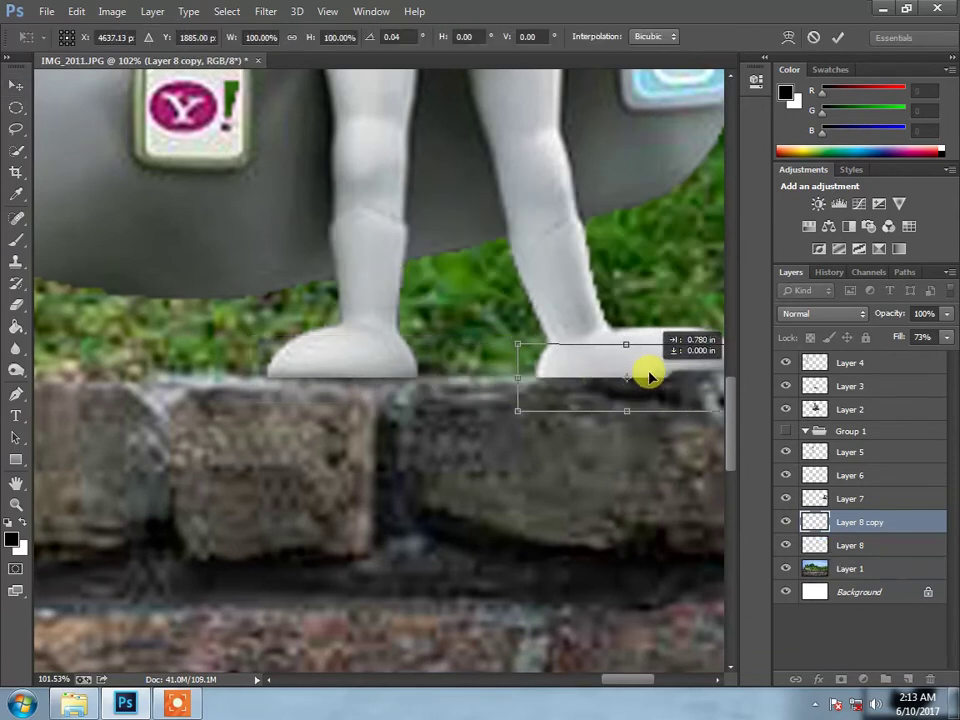
key("Return")
scroll(303, 560, "down", 6)
left_click(303, 560)
Duplicate the foot shadow layer with Ctrl+J.
scroll(321, 456, "down", 3)
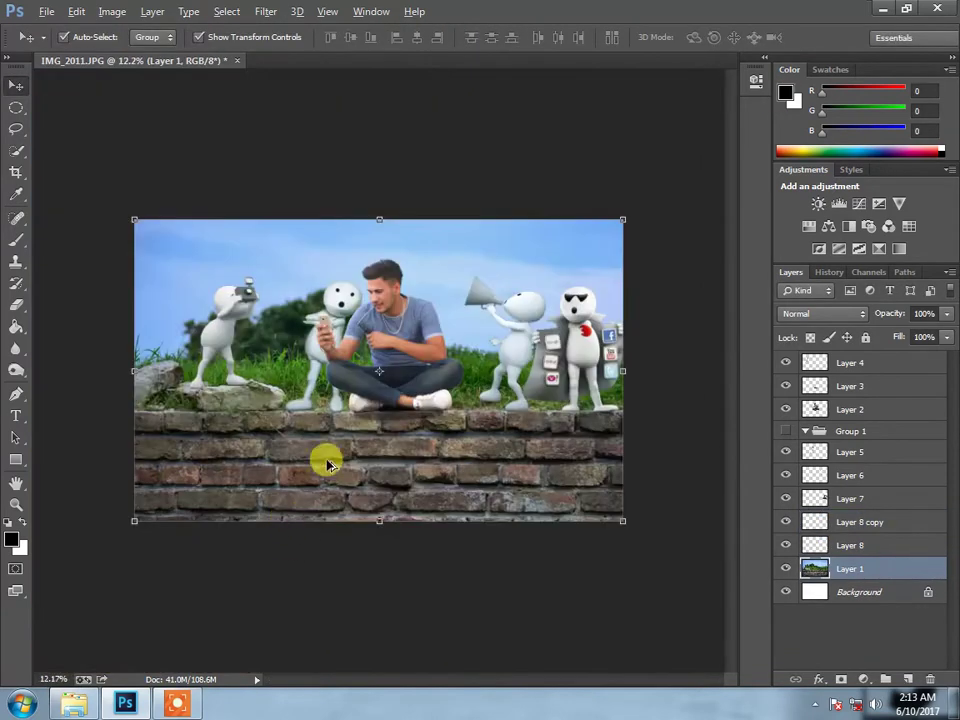
scroll(165, 354, "up", 5)
scroll(392, 662, "up", 2)
scroll(450, 650, "down", 2)
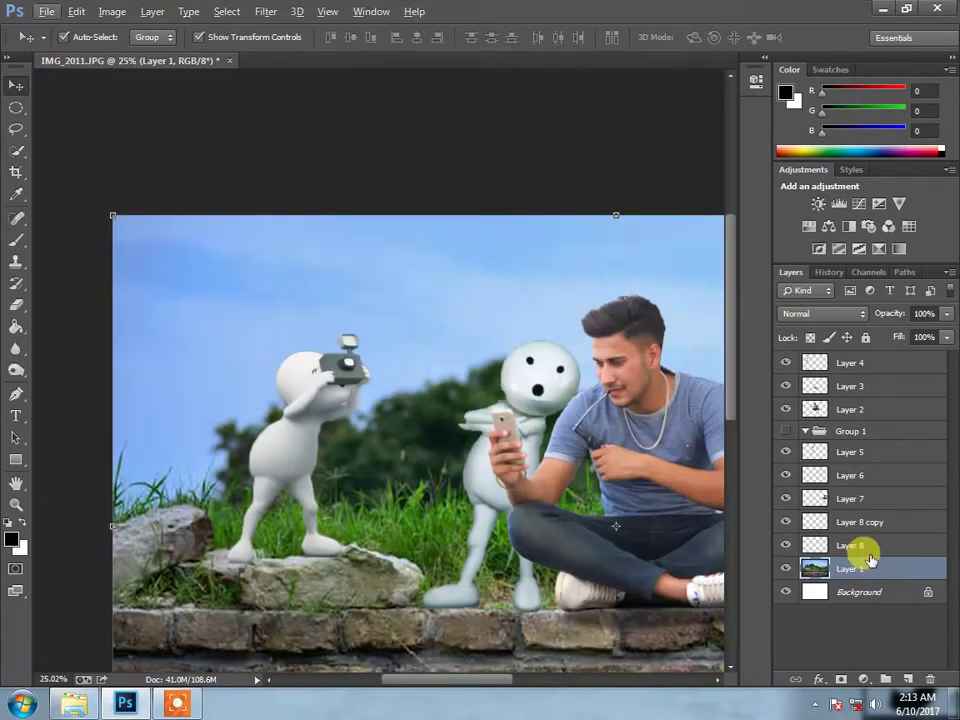
left_click(849, 545)
key("ctrl+j")
scroll(660, 598, "down", 4)
scroll(660, 598, "up", 2)
scroll(559, 407, "up", 1)
Move and resize the shadow copy onto the rock under the camera ZooZoo's foot.
key("ctrl+t")
left_click_drag(574, 420, 299, 402)
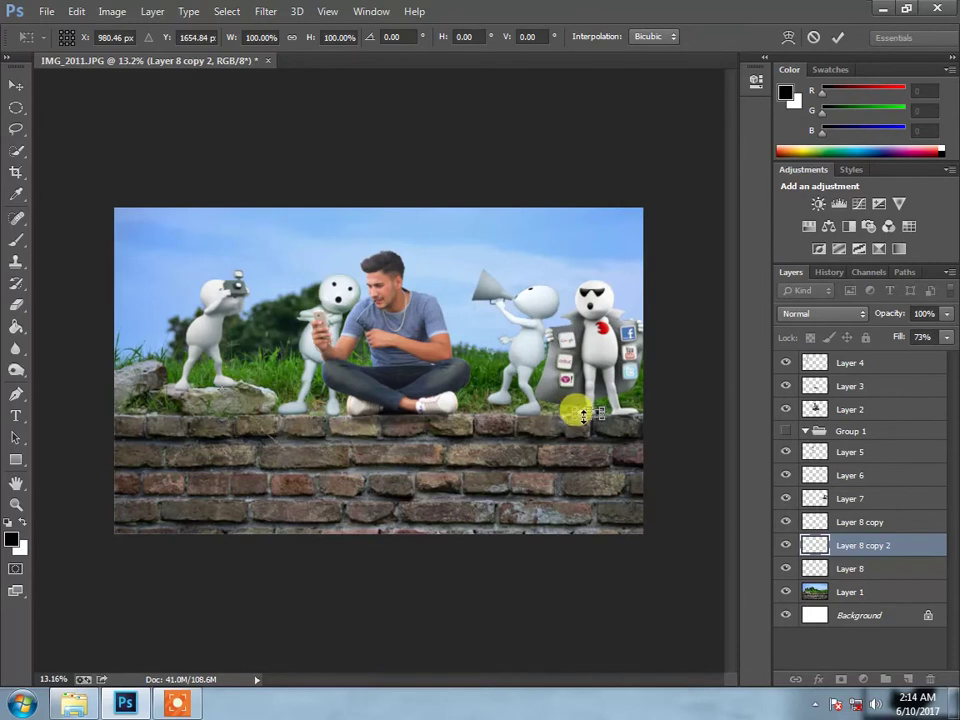
scroll(620, 415, "up", 3)
mouse_move(628, 394)
left_mouse_down()
mouse_move(553, 431)
mouse_move(86, 433)
left_mouse_up()
scroll(511, 443, "down", 2)
mouse_move(497, 683)
left_mouse_down()
mouse_move(432, 665)
mouse_move(396, 669)
left_mouse_up()
left_click_drag(610, 424, 321, 332)
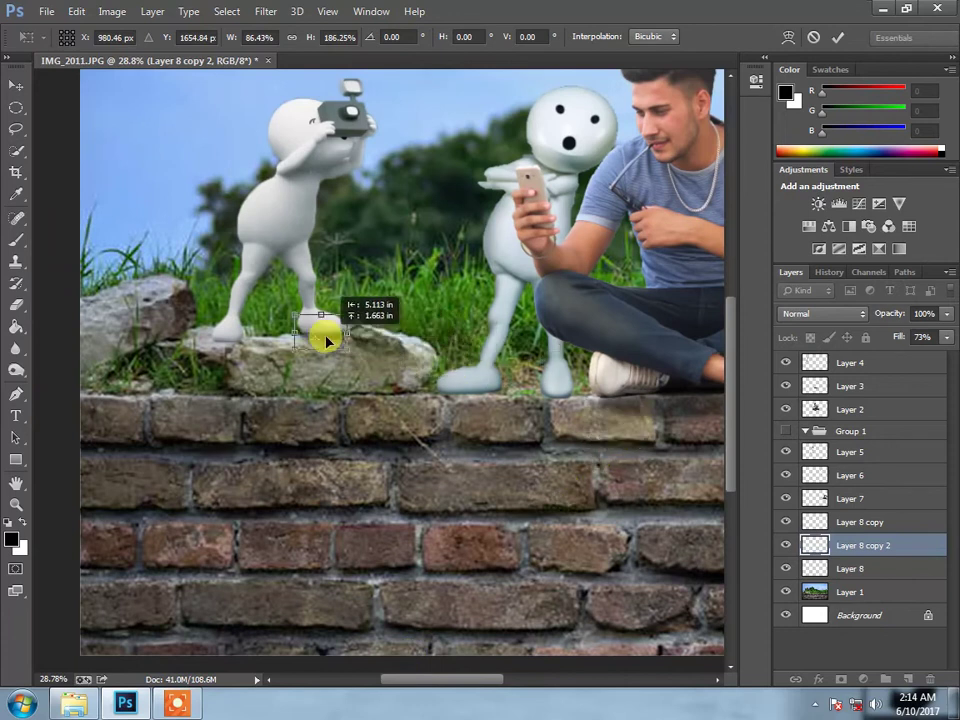
key("Return")
Copy the shadow under the camera ZooZoo's other foot and rescale it.
left_click(358, 347)
scroll(340, 347, "up", 1)
left_click(326, 347)
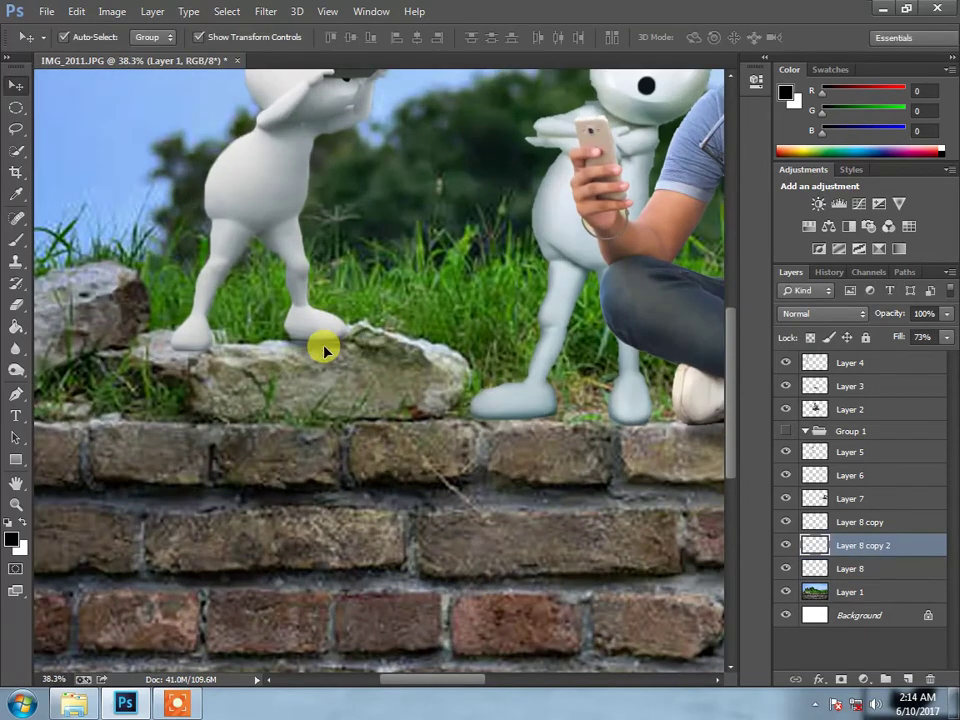
mouse_move(326, 348)
left_mouse_down()
mouse_move(204, 358)
mouse_move(189, 369)
mouse_move(161, 332)
mouse_move(184, 343)
left_mouse_up()
key("ctrl+t")
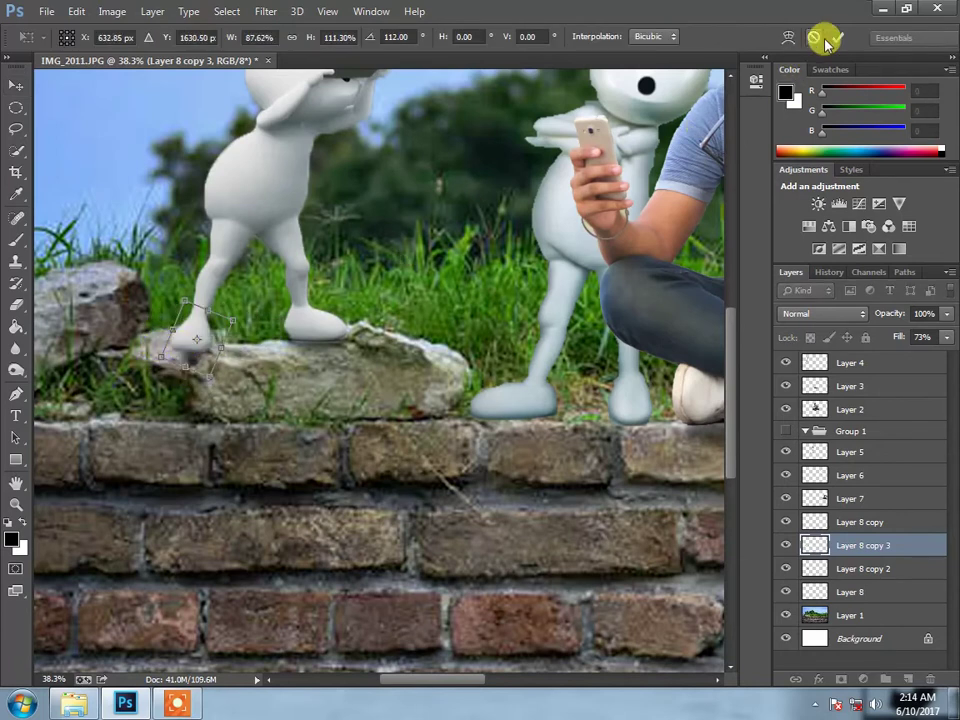
left_click(838, 37)
Move a shadow under the phone ZooZoo's foot, tilted to match.
mouse_move(332, 347)
left_mouse_down()
mouse_move(390, 372)
mouse_move(355, 368)
mouse_move(343, 349)
mouse_move(375, 381)
mouse_move(531, 422)
left_mouse_up()
left_click(836, 37)
left_click(840, 40)
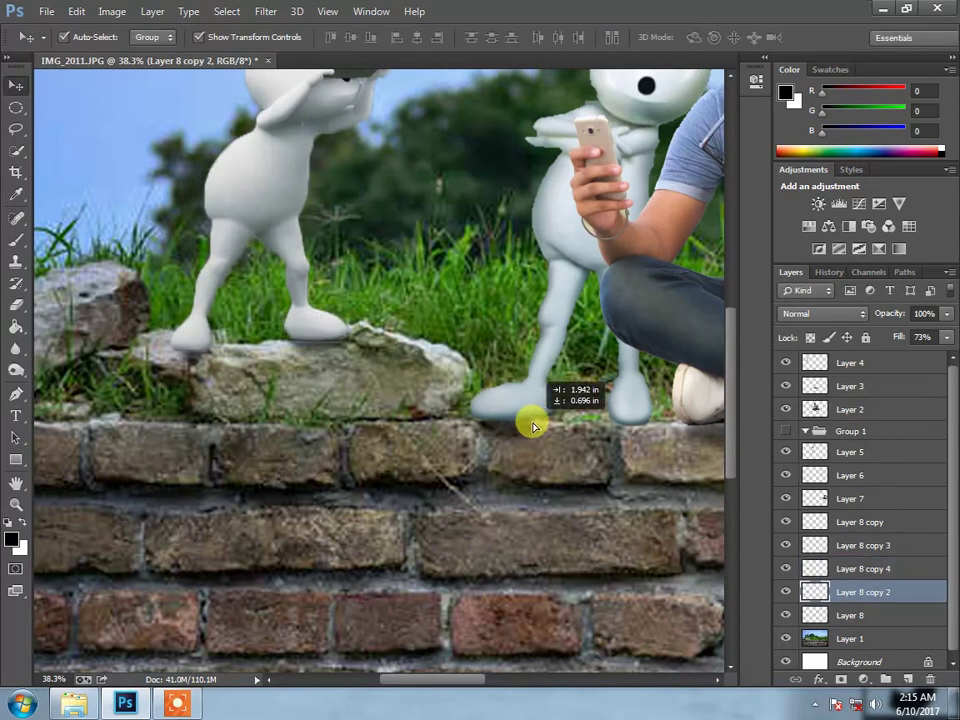
left_click_drag(487, 684, 512, 684)
Widen Layer 8 copy 2 and position it under the phone ZooZoo's left foot.
left_click(508, 369)
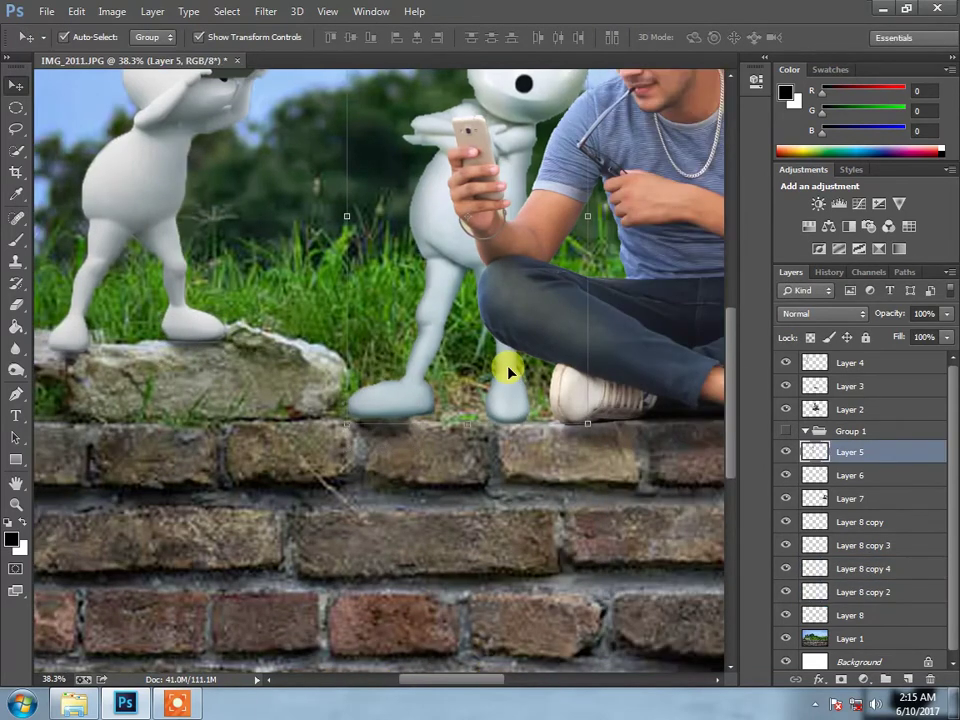
left_click(483, 428)
key("Escape")
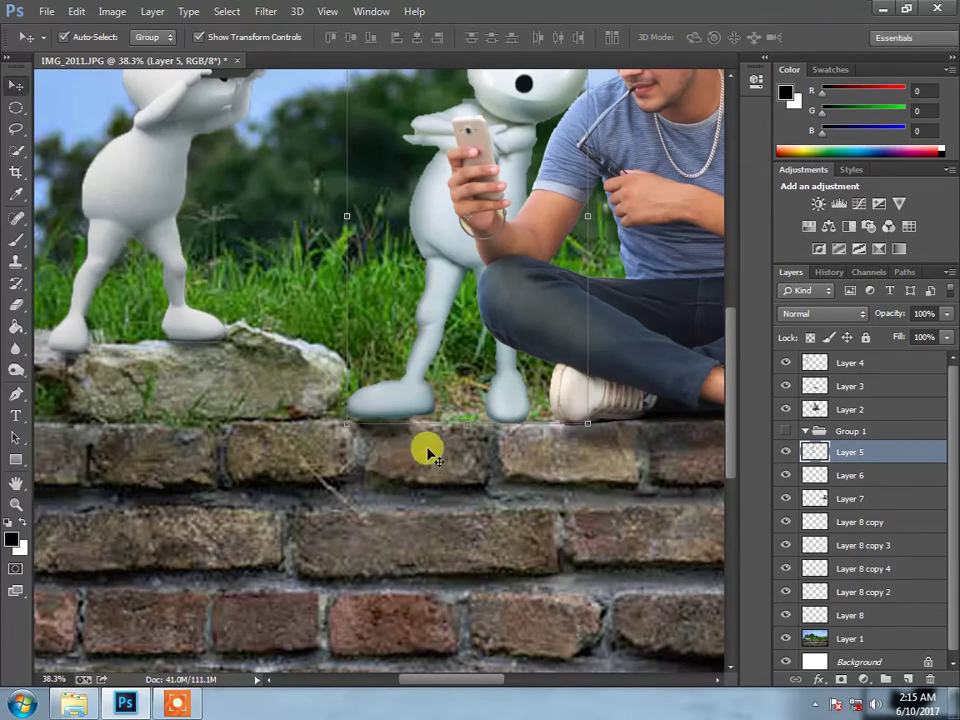
left_click(397, 463)
left_click(410, 428)
left_click_drag(418, 430, 413, 425)
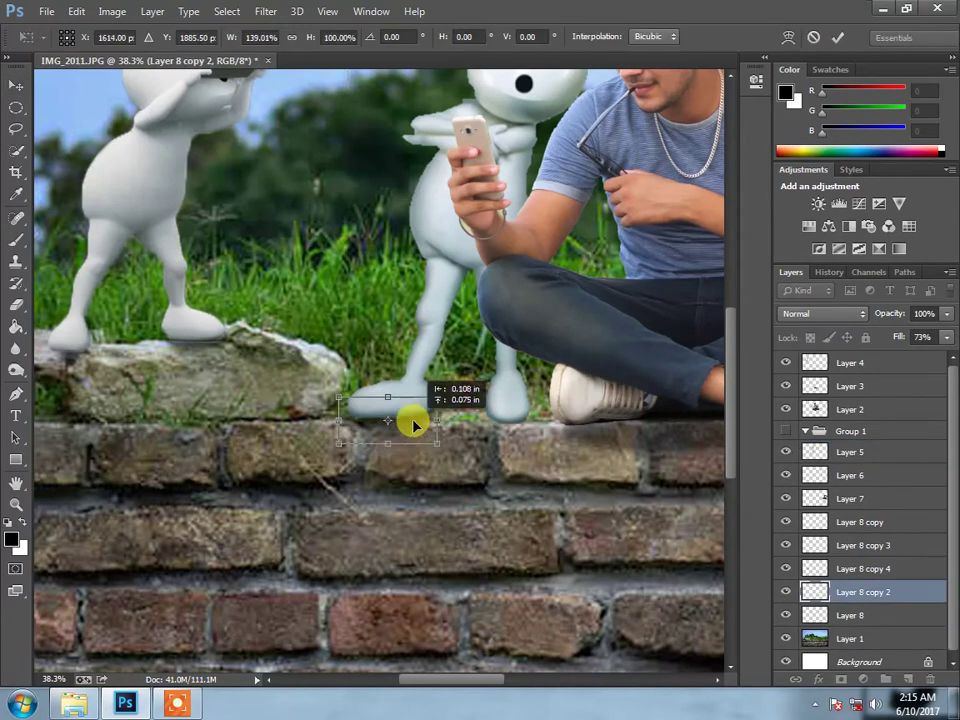
left_click_drag(413, 424, 407, 424)
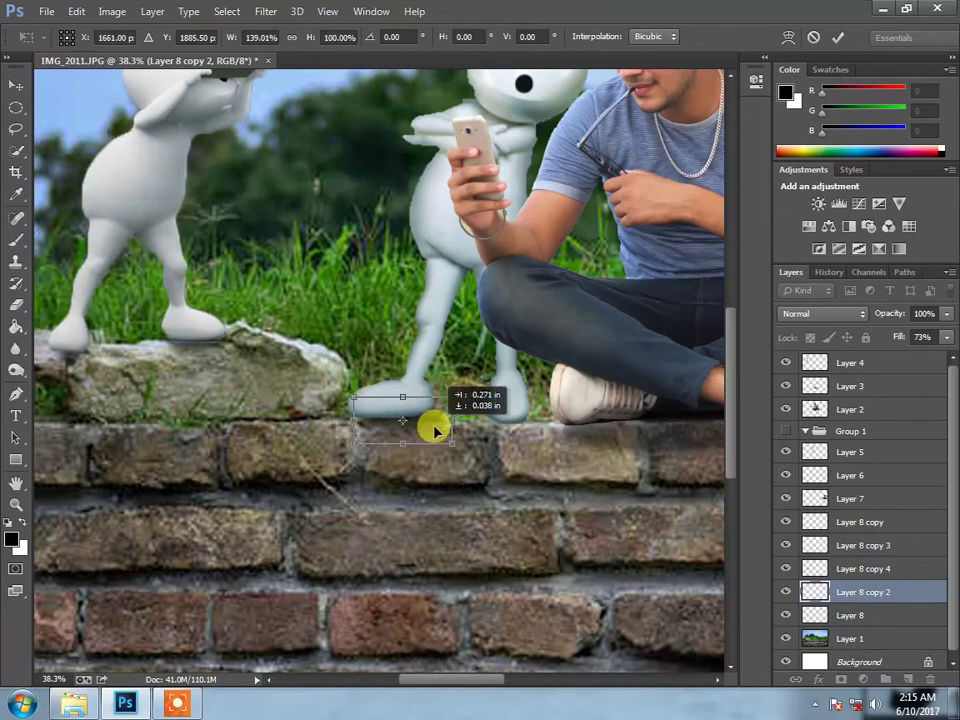
mouse_move(414, 427)
left_mouse_down()
mouse_move(524, 428)
mouse_move(508, 467)
left_mouse_up()
left_click(837, 37)
left_click(499, 523)
Extend the canvas upward with the Crop tool for a taller sky.
scroll(489, 484, "down", 5)
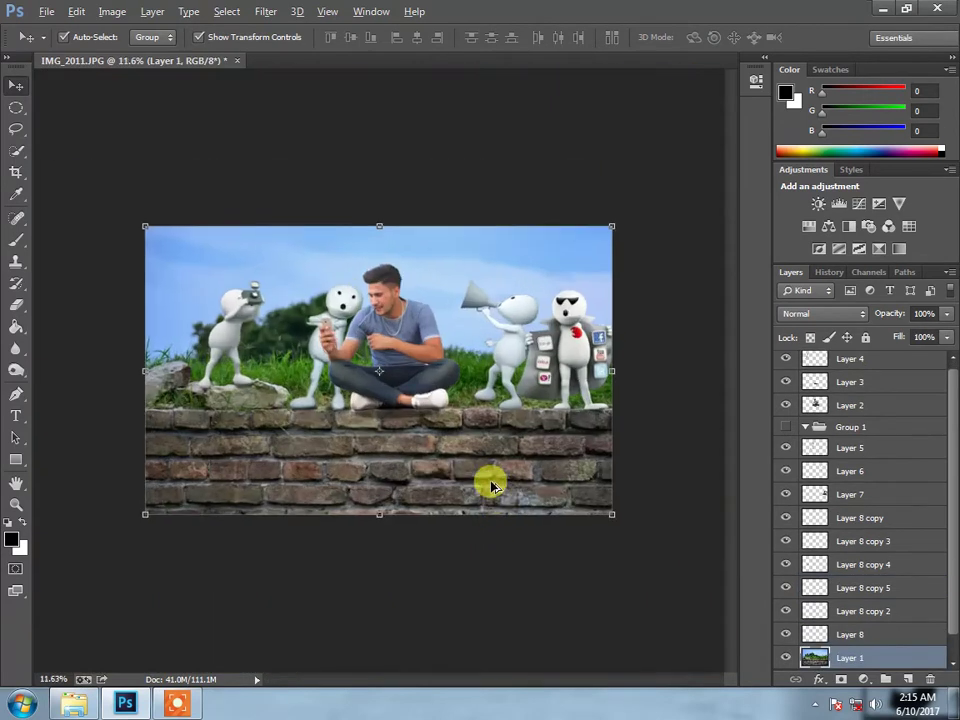
key("c")
left_click_drag(381, 214, 381, 183)
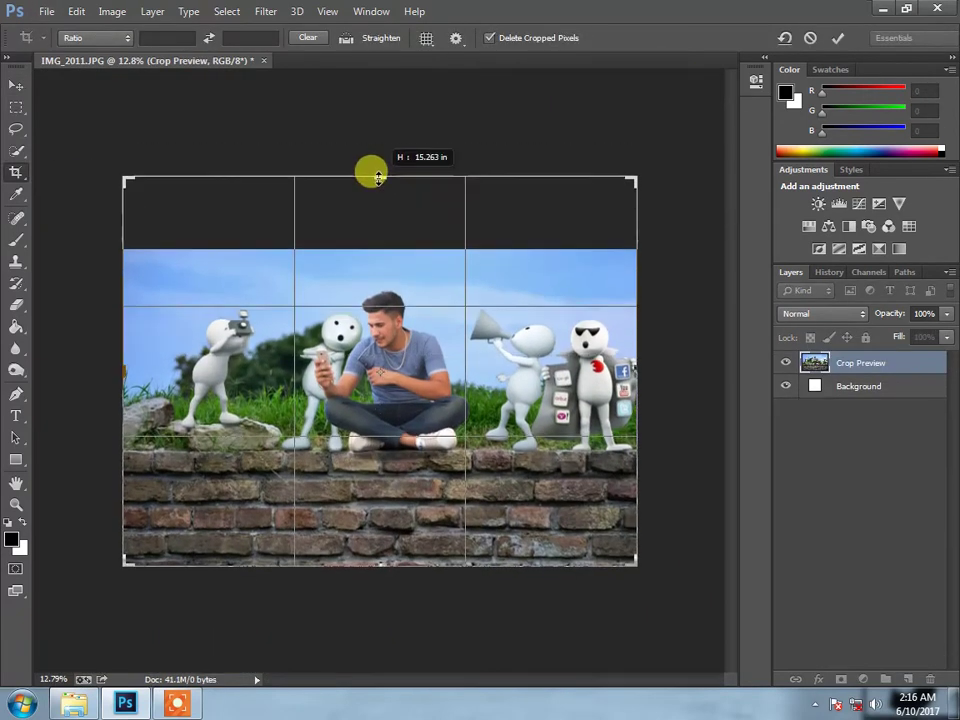
left_click(838, 37)
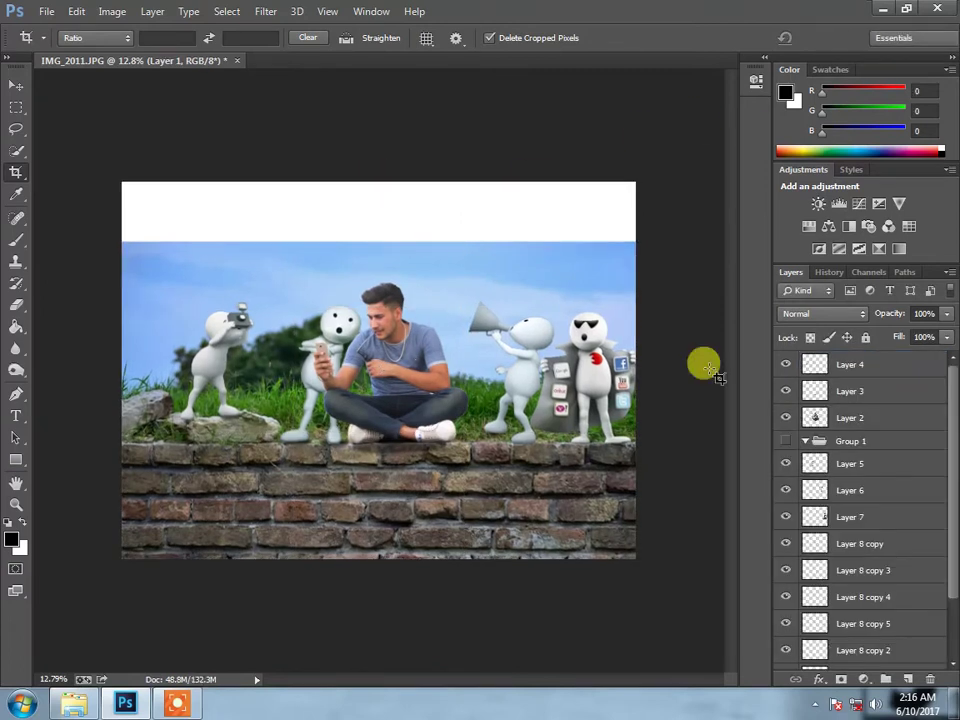
Move a band of sky up into the empty top to close the gap.
left_click(17, 103)
mouse_move(122, 241)
left_mouse_down()
mouse_move(426, 285)
mouse_move(638, 294)
left_mouse_up()
key("v")
mouse_move(293, 270)
left_mouse_down()
mouse_move(290, 211)
mouse_move(340, 278)
mouse_move(340, 270)
left_mouse_up()
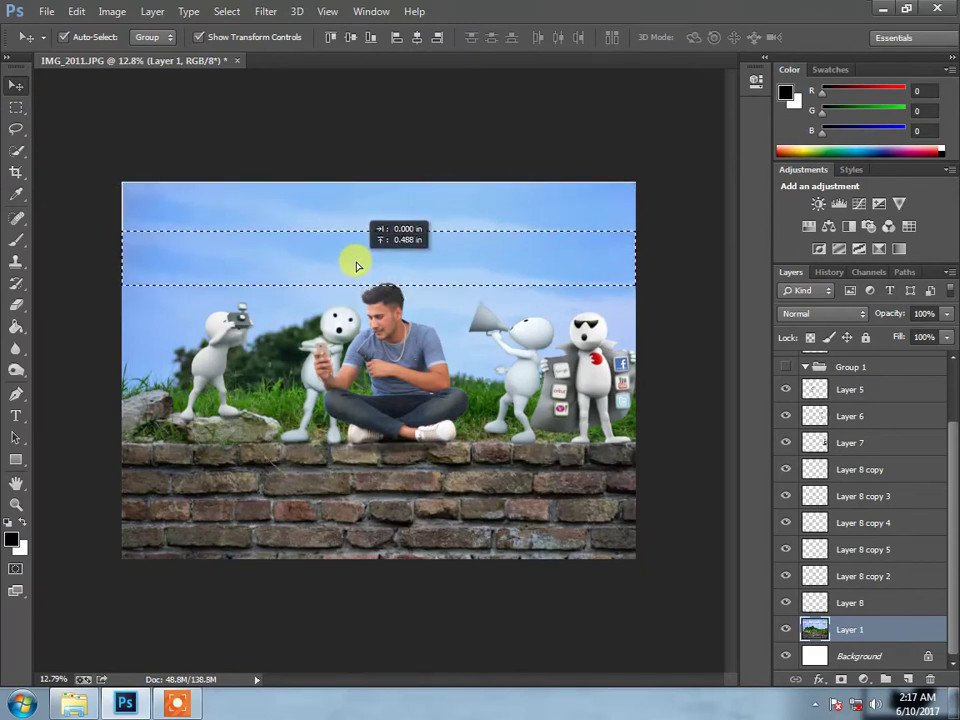
key("ctrl+d")
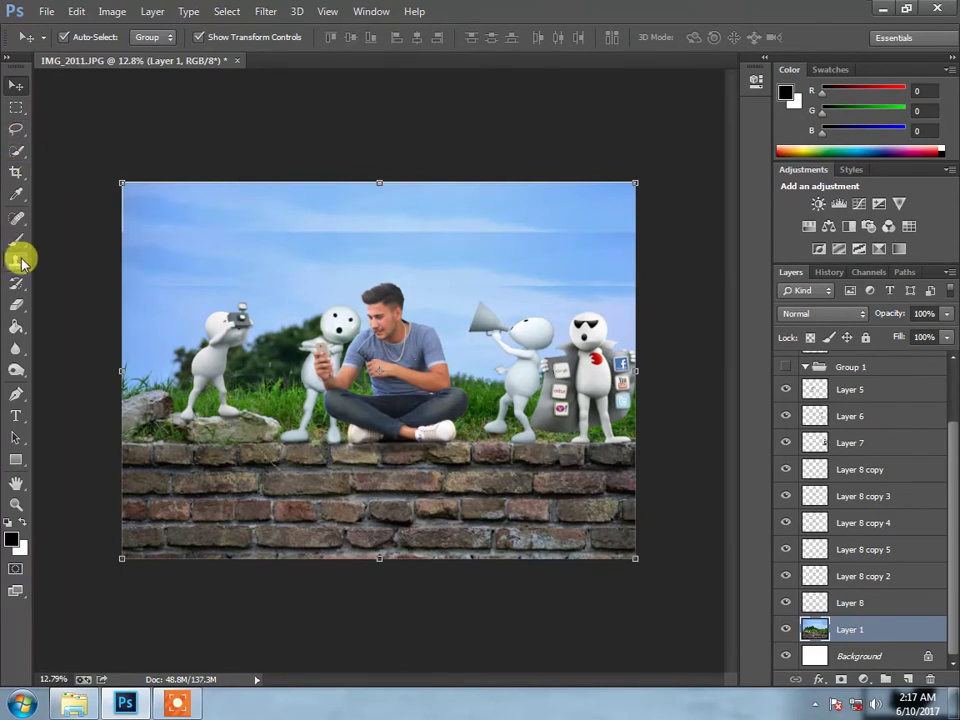
Clone Stamp over the light streaks across the sky.
left_click(20, 260)
scroll(189, 240, "up", 3)
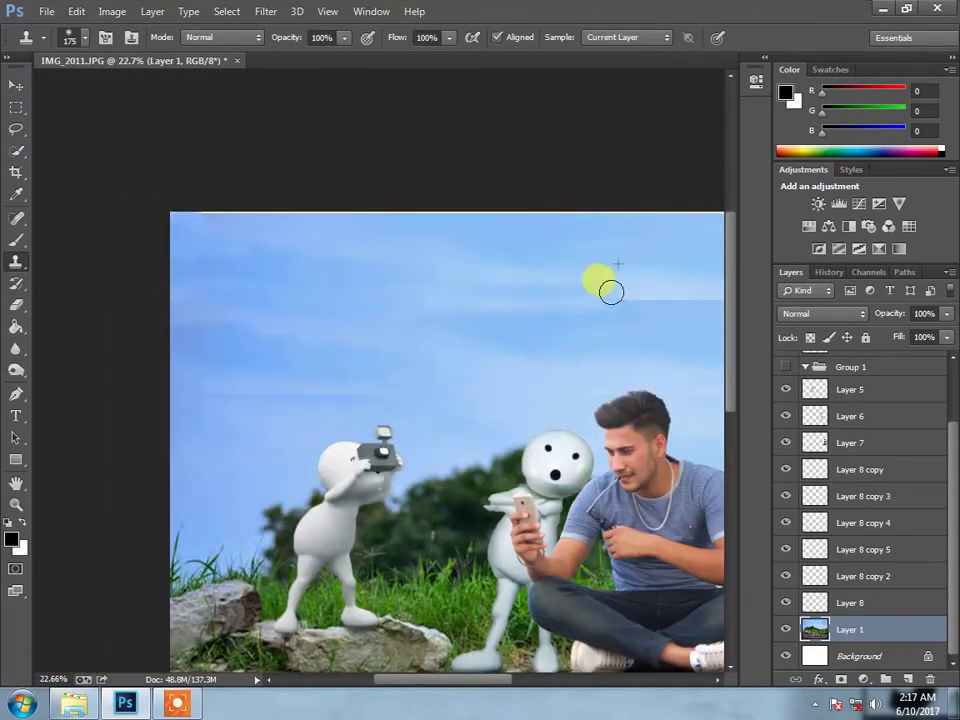
left_click_drag(611, 287, 199, 313)
left_click_drag(264, 327, 670, 327)
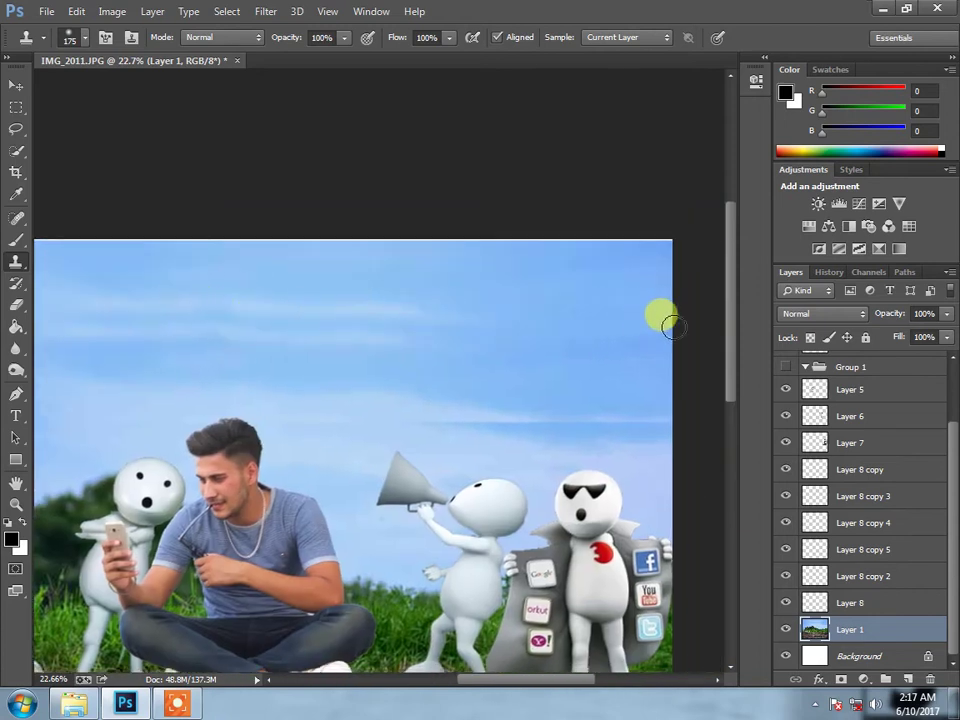
mouse_move(655, 417)
left_mouse_down()
mouse_move(360, 413)
mouse_move(377, 396)
mouse_move(45, 407)
left_mouse_up()
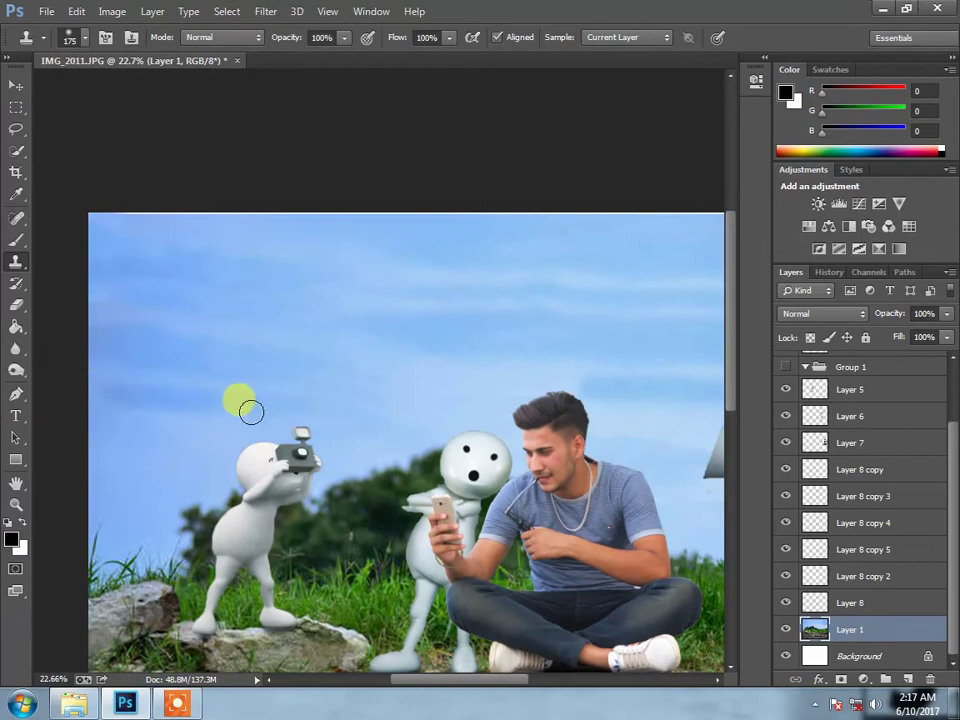
scroll(235, 403, "down", 3)
left_click(17, 87)
Stamp all visible layers into a new merged Layer 9 at the top of the stack.
left_click(128, 128)
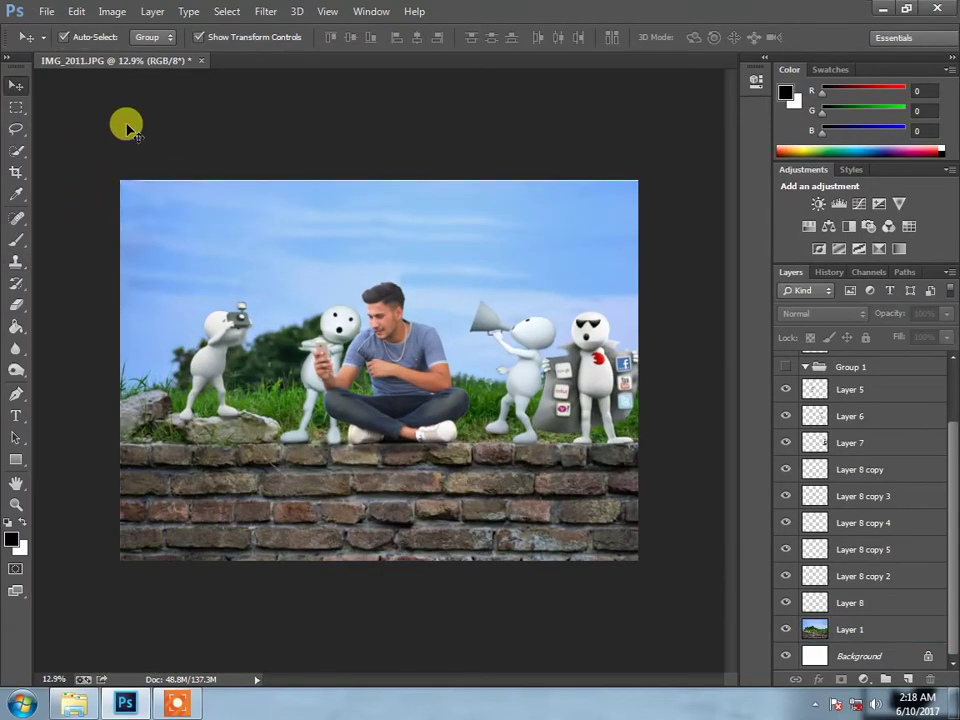
scroll(883, 415, "up", 3)
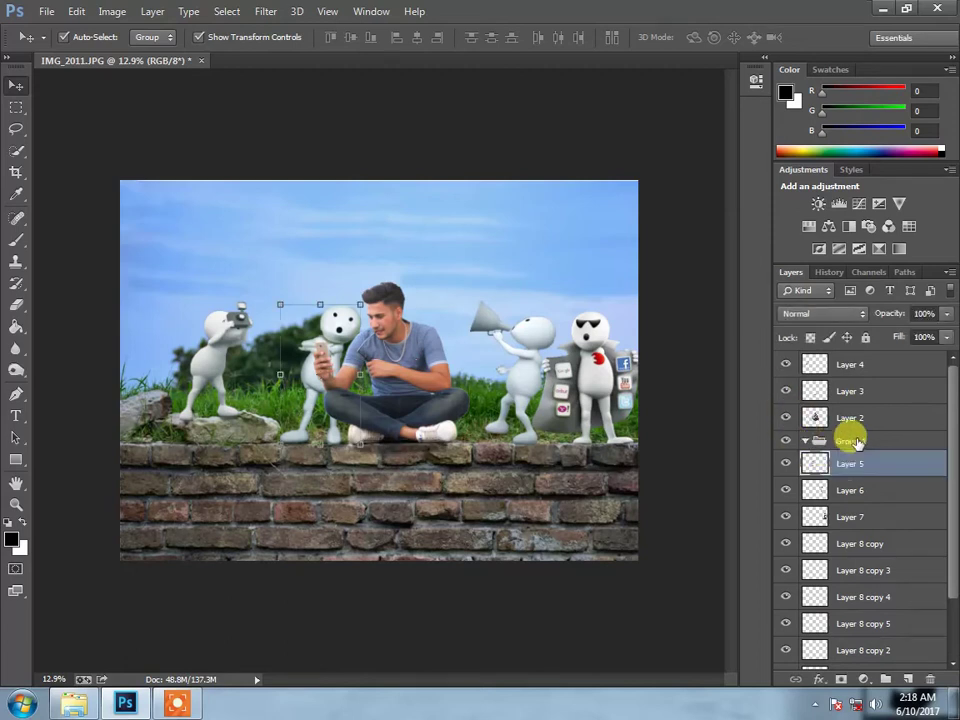
left_click(850, 364)
key("ctrl+shift+alt+e")
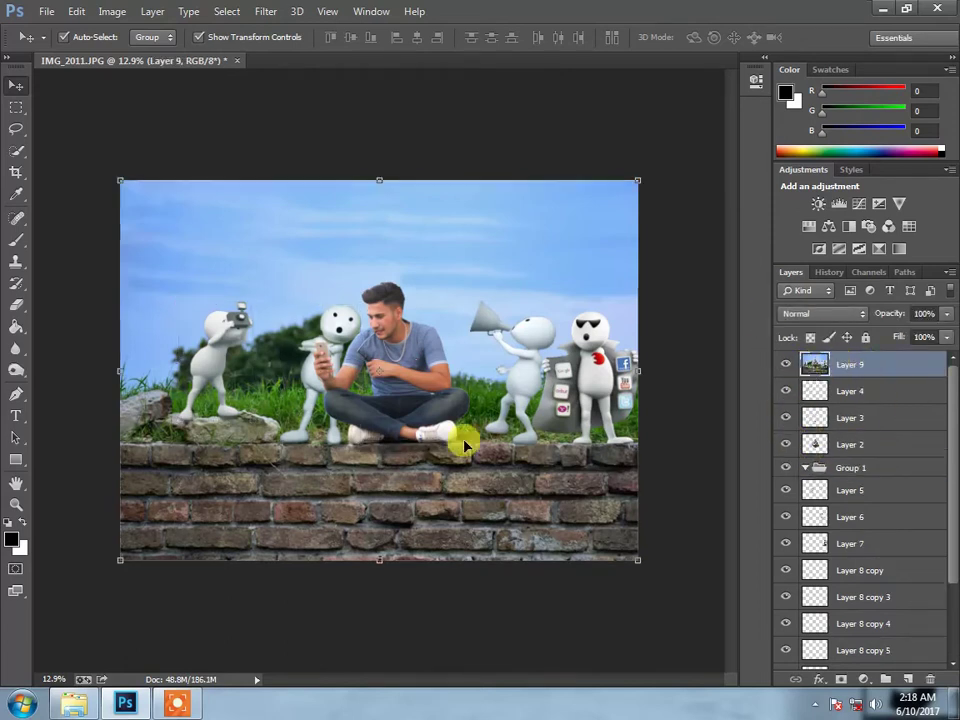
On a new Layer 10, paint a large soft bright-orange glow over the man, with white dabs.
left_click(15, 241)
left_click(908, 679)
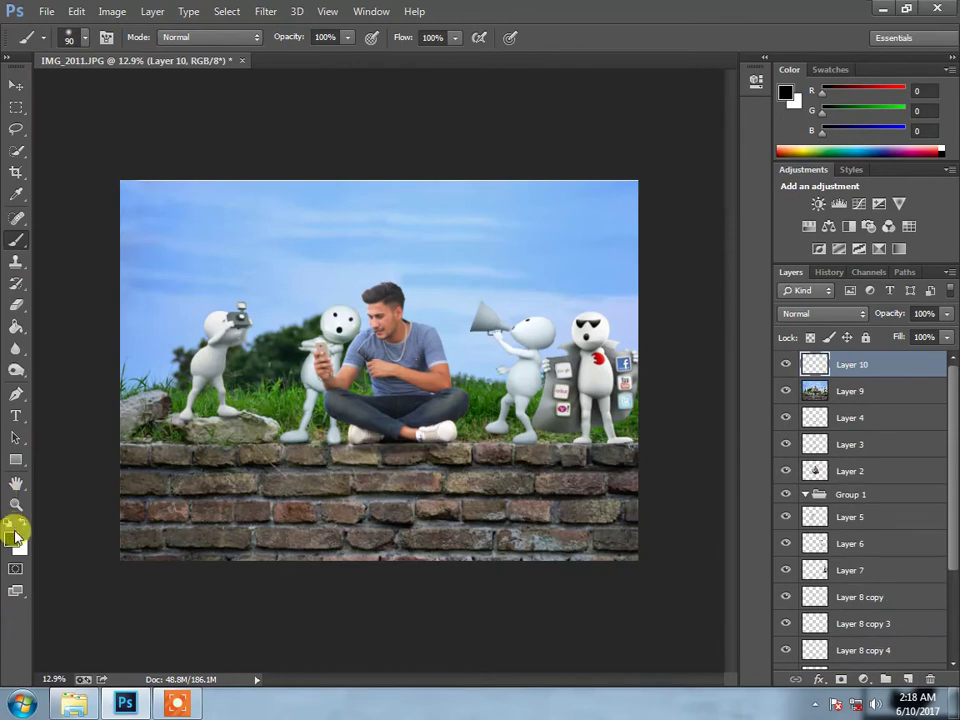
left_click(12, 539)
left_click(511, 629)
left_click(458, 430)
left_click(646, 418)
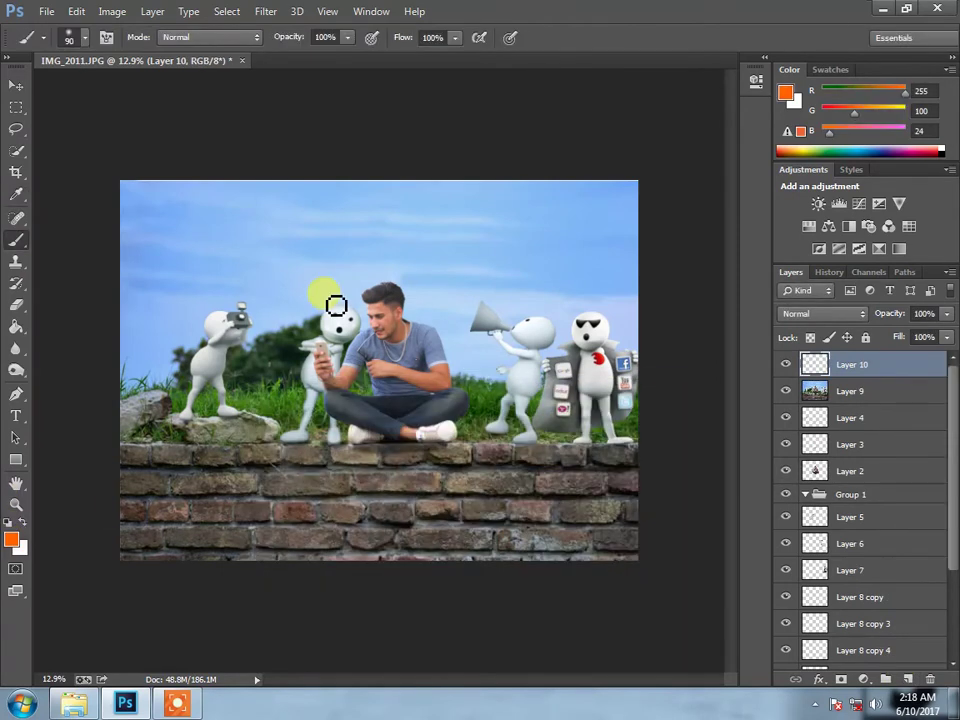
mouse_move(317, 247)
left_mouse_down()
mouse_move(380, 295)
mouse_move(390, 360)
mouse_move(383, 324)
left_mouse_up()
key("x")
key("bracketright")
key("bracketright")
Move Layer 10 below Layer 2, nudge the glow up-right, and set it to Screen blending.
left_click(15, 85)
mouse_move(870, 366)
left_mouse_down()
mouse_move(885, 430)
mouse_move(885, 612)
left_mouse_up()
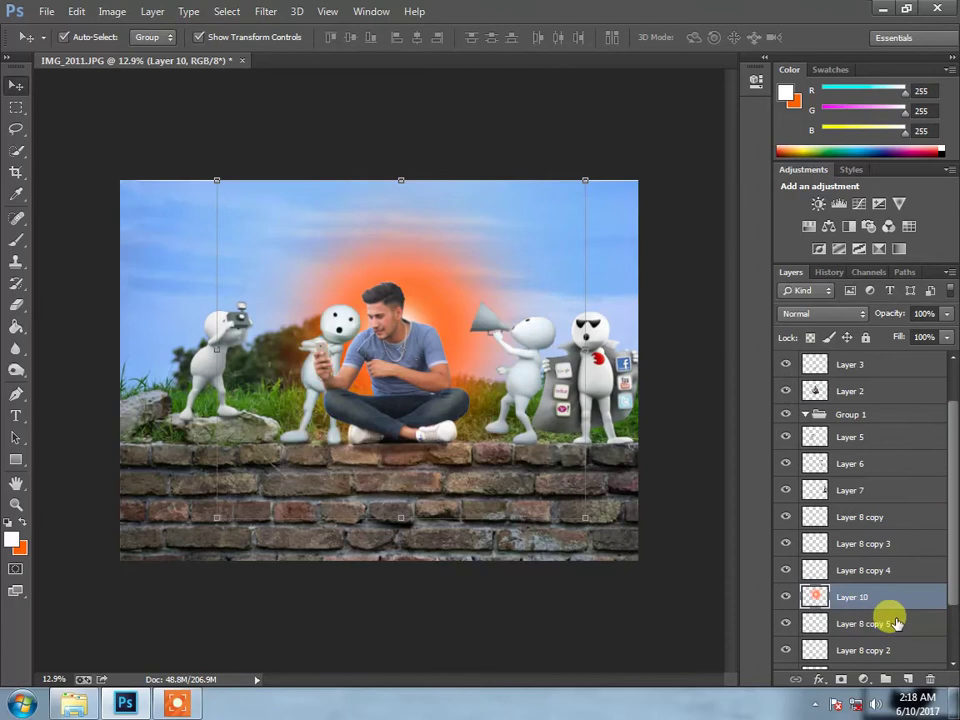
mouse_move(427, 310)
left_mouse_down()
mouse_move(439, 300)
mouse_move(431, 311)
mouse_move(430, 298)
left_mouse_up()
left_click(822, 313)
left_click(814, 137)
Duplicate the glow twice and shrink Layer 10 copy 2 over the man's head and shoulders.
key("ctrl+j")
mouse_move(892, 522)
left_mouse_down()
mouse_move(852, 385)
mouse_move(858, 508)
mouse_move(853, 388)
left_mouse_up()
key("ctrl+j")
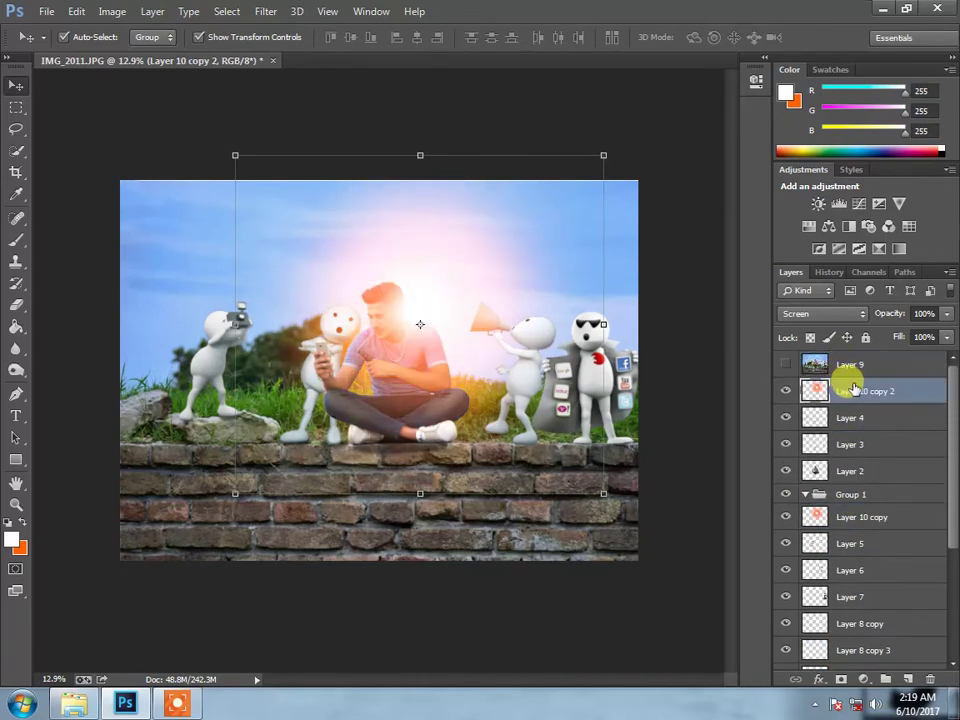
left_click_drag(262, 493, 356, 386)
scroll(536, 214, "up", 3)
left_click_drag(536, 214, 439, 289)
mouse_move(230, 311)
left_mouse_down()
mouse_move(215, 521)
mouse_move(482, 306)
left_mouse_up()
left_click_drag(529, 210, 422, 315)
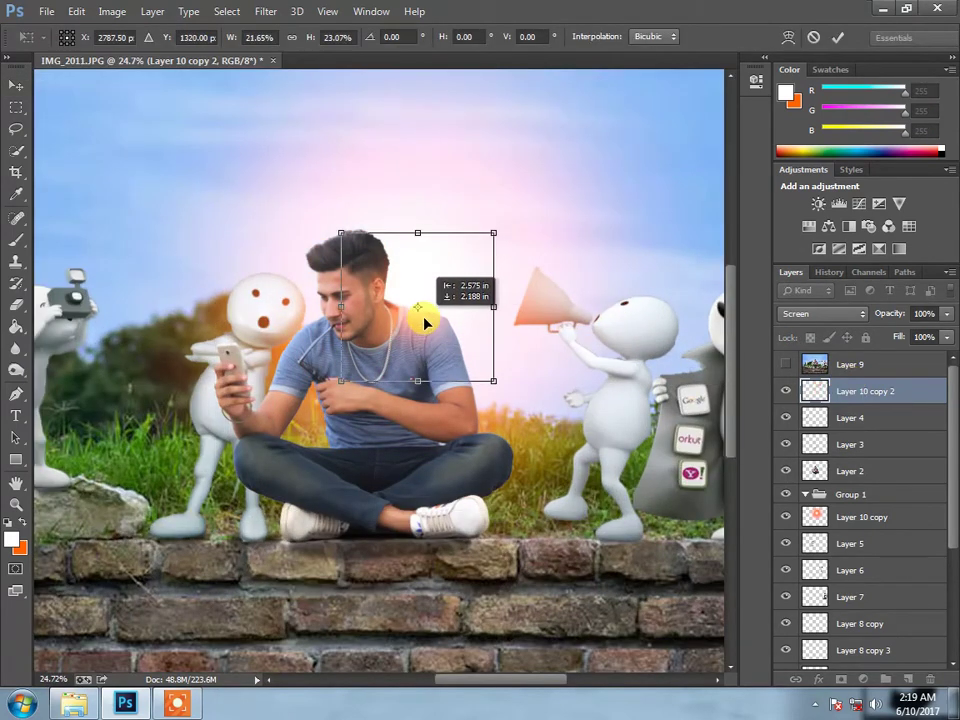
left_click(838, 37)
Stamp all visible layers into a new merged Layer 11 above Layer 10 copy 2.
left_click(525, 564)
scroll(493, 568, "down", 3)
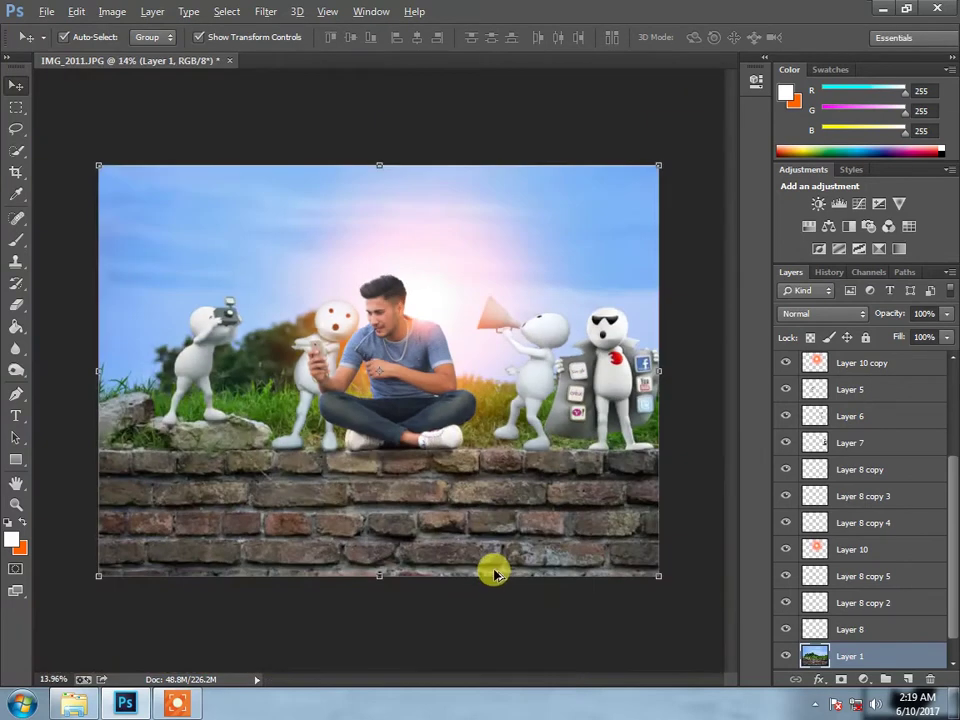
left_click(838, 352)
scroll(900, 400, "up", 3)
left_click(868, 393)
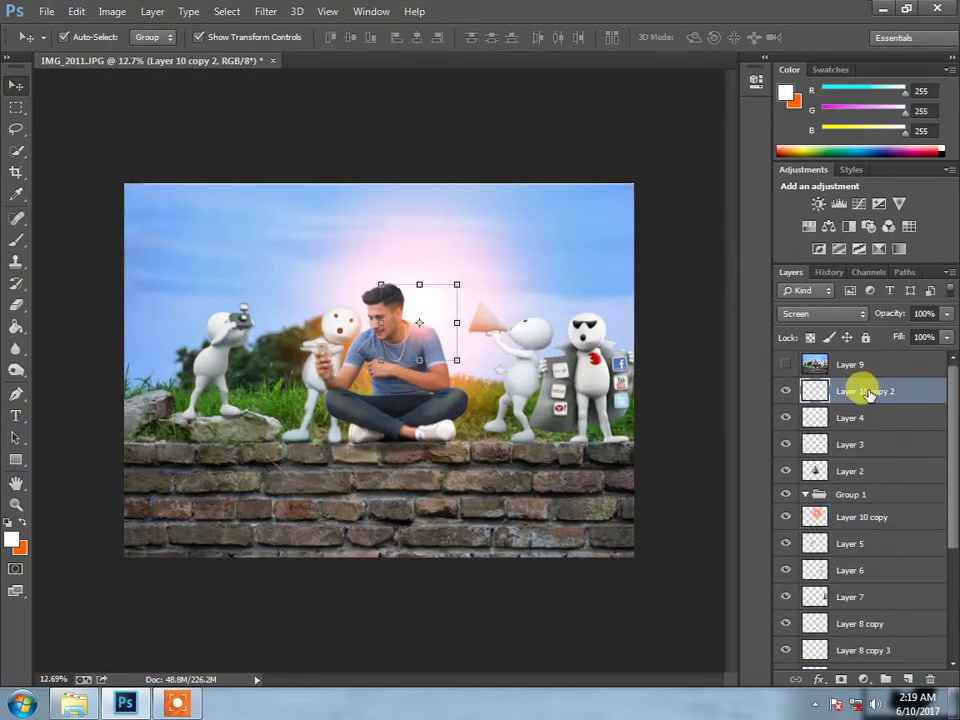
left_click(848, 365)
key("ctrl+alt+shift+e")
left_click(265, 11)
mouse_move(290, 377)
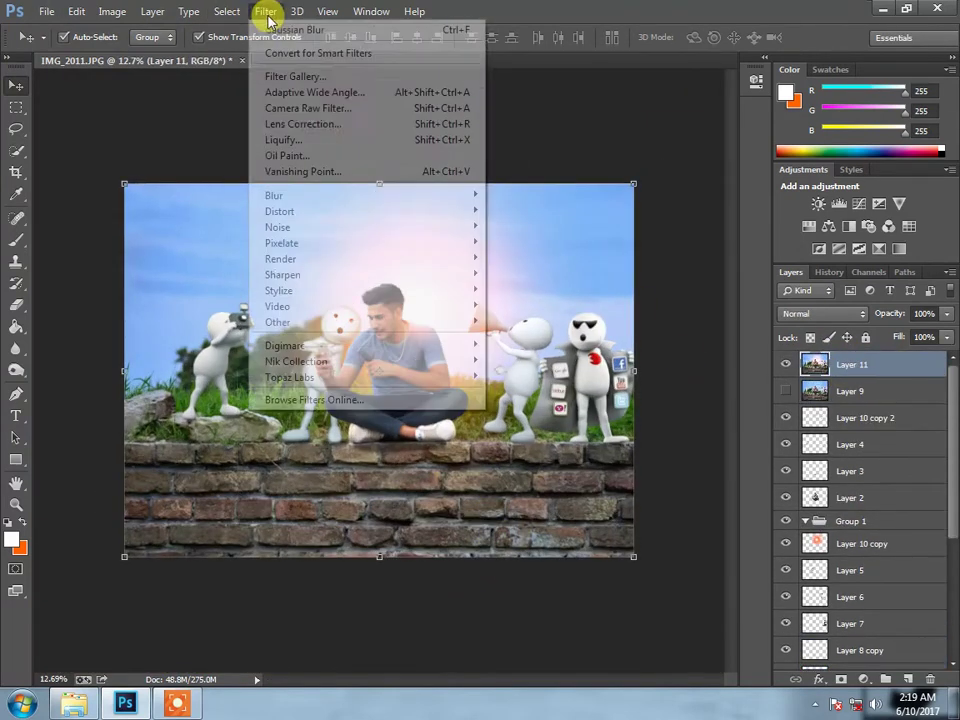
Apply Topaz DeNoise 6 at Overall Strength 0.16 with the preview fitted, then add new Layer 12.
left_click(540, 456)
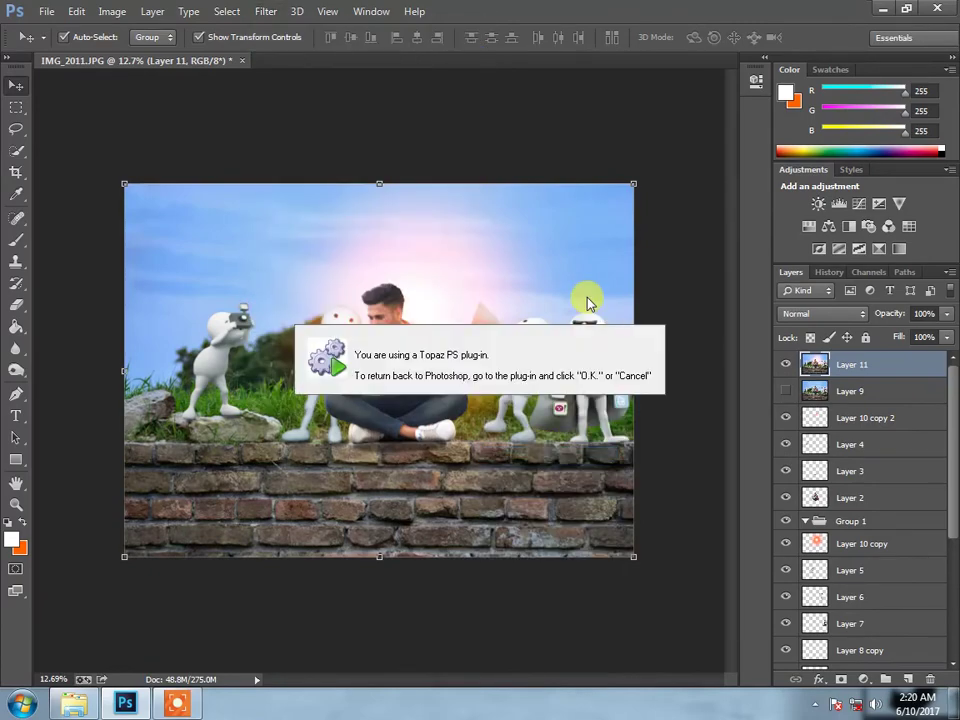
left_click_drag(775, 365, 788, 365)
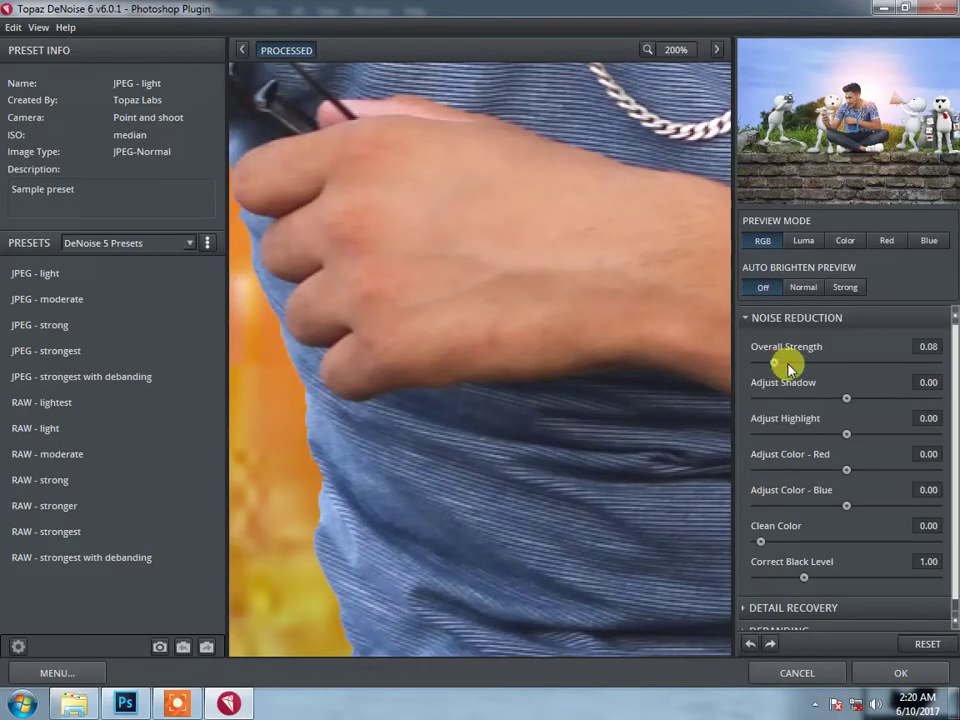
left_click(676, 50)
left_click(677, 156)
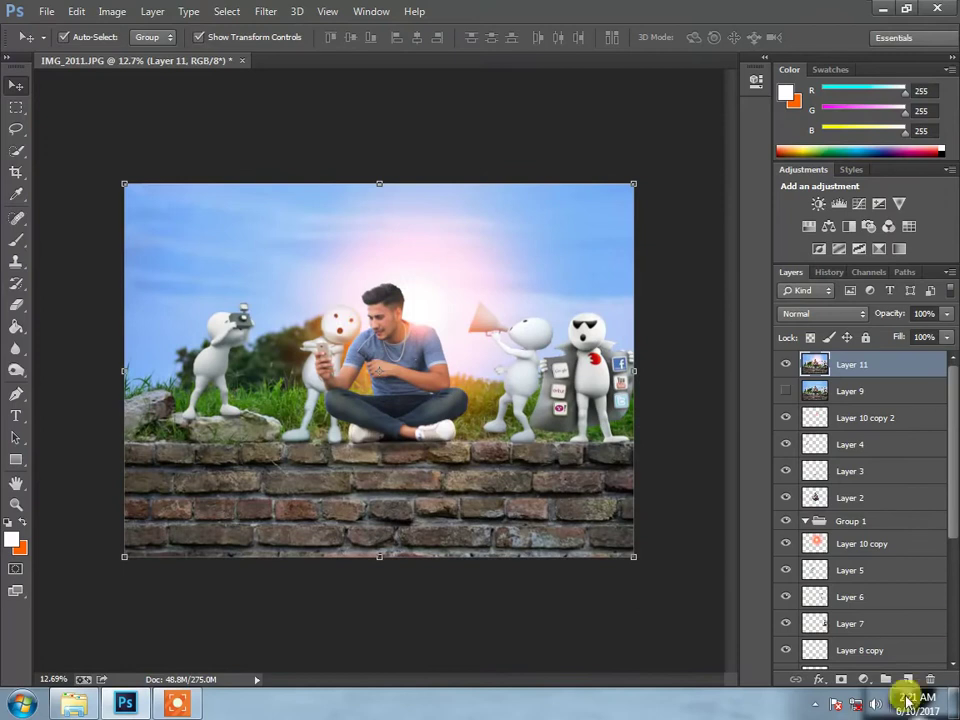
left_click(907, 680)
Paint a small soft white glow on the camera flash and lower its fill to about 61%.
scroll(187, 270, "up", 3)
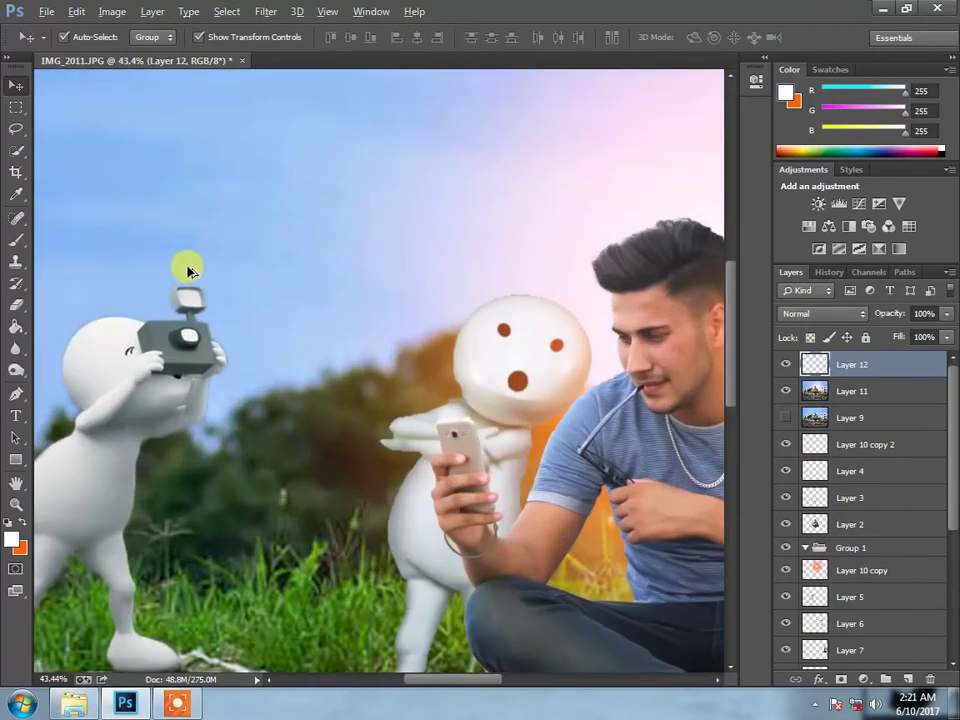
left_click(16, 239)
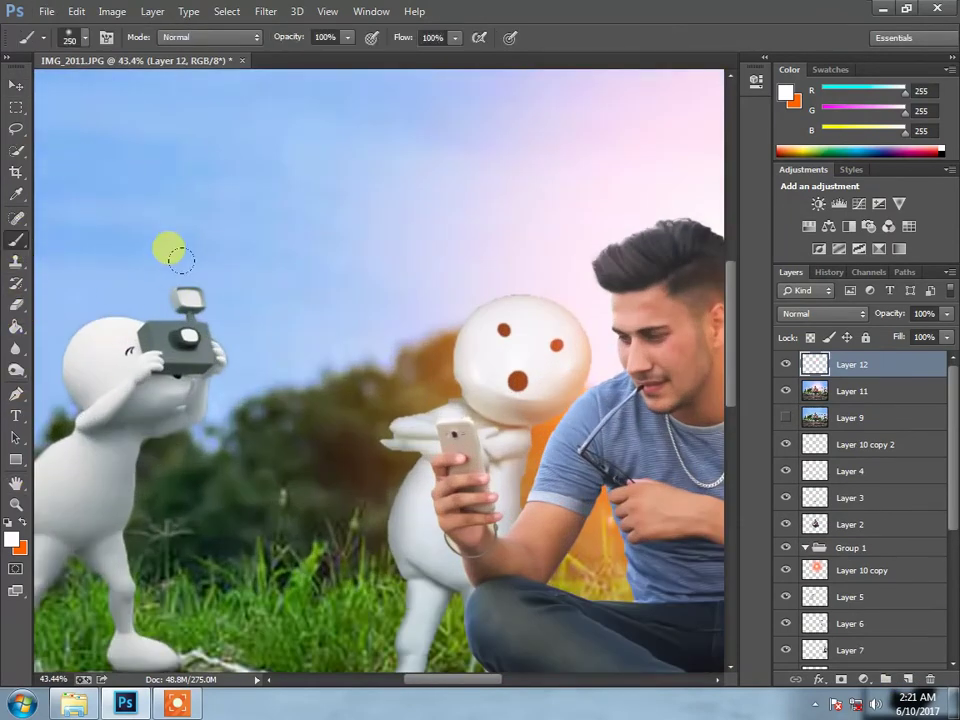
key("bracketleft")
left_click(183, 275)
left_click_drag(900, 337, 780, 355)
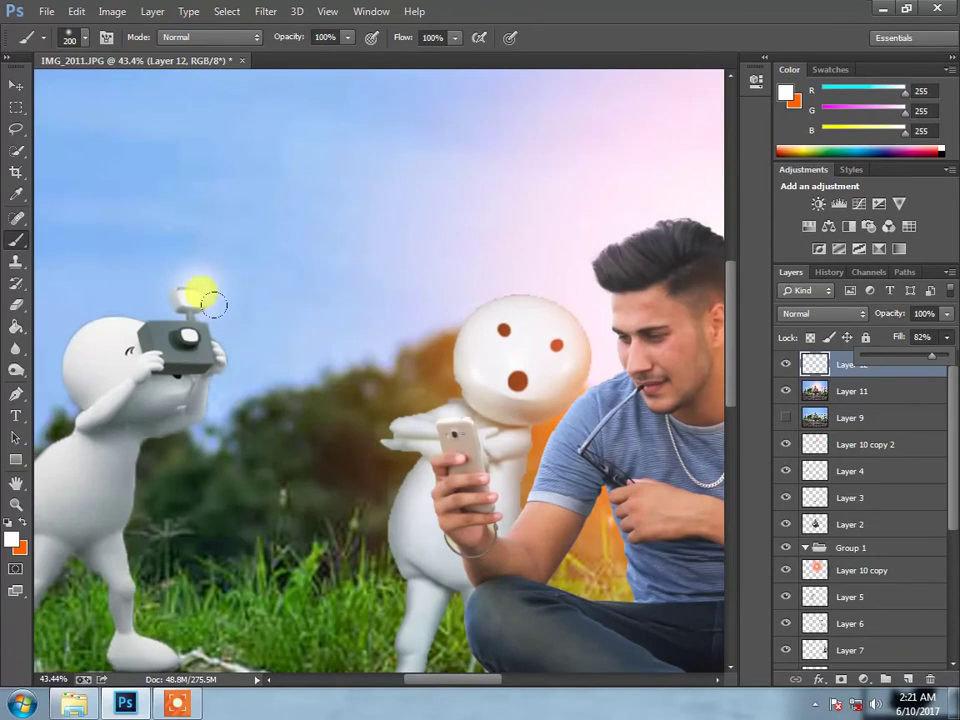
scroll(362, 300, "down", 5)
scroll(362, 300, "up", 2)
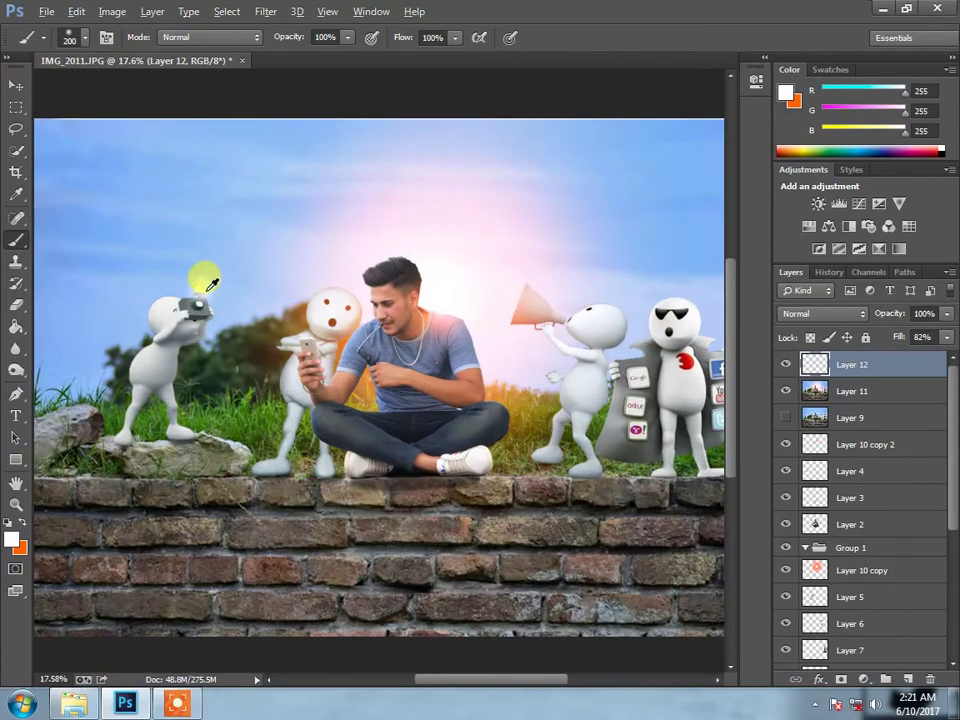
left_click_drag(900, 337, 885, 358)
Scale the flash glow to about three quarters, set fill to 74%, and stamp visible into Layer 13.
scroll(244, 310, "up", 3)
left_click(15, 85)
left_click_drag(85, 322, 135, 266)
left_click_drag(928, 334, 814, 360)
left_click(838, 37)
scroll(583, 182, "down", 3)
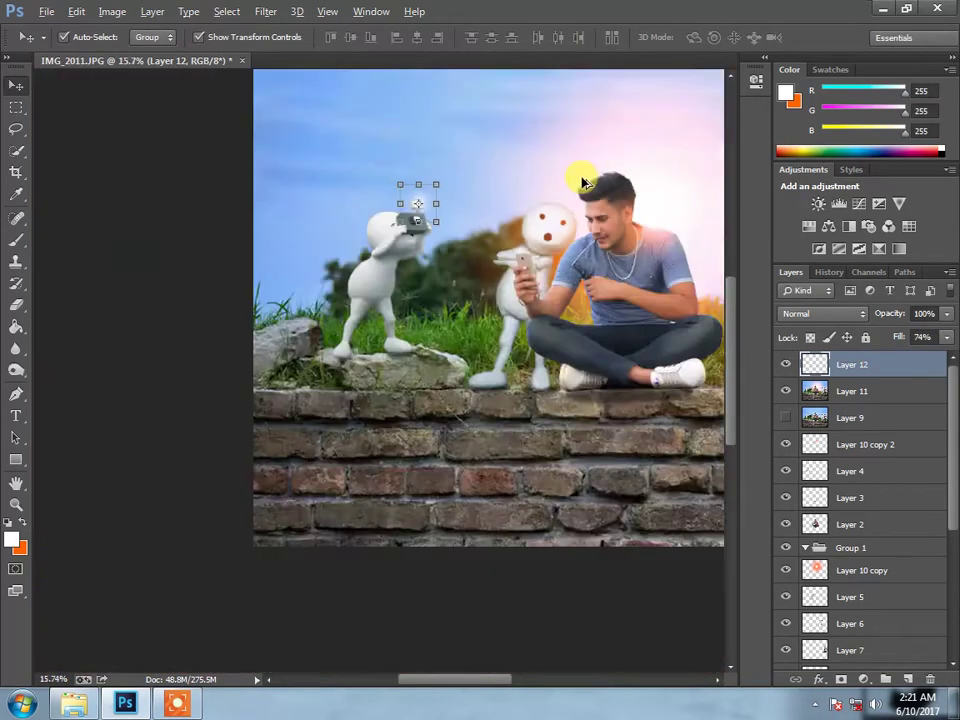
key("ctrl+alt+shift+e")
Apply Color Efex Pro 4's Cross Processing filter with method L02 to the merged layer.
left_click(266, 11)
left_click(520, 380)
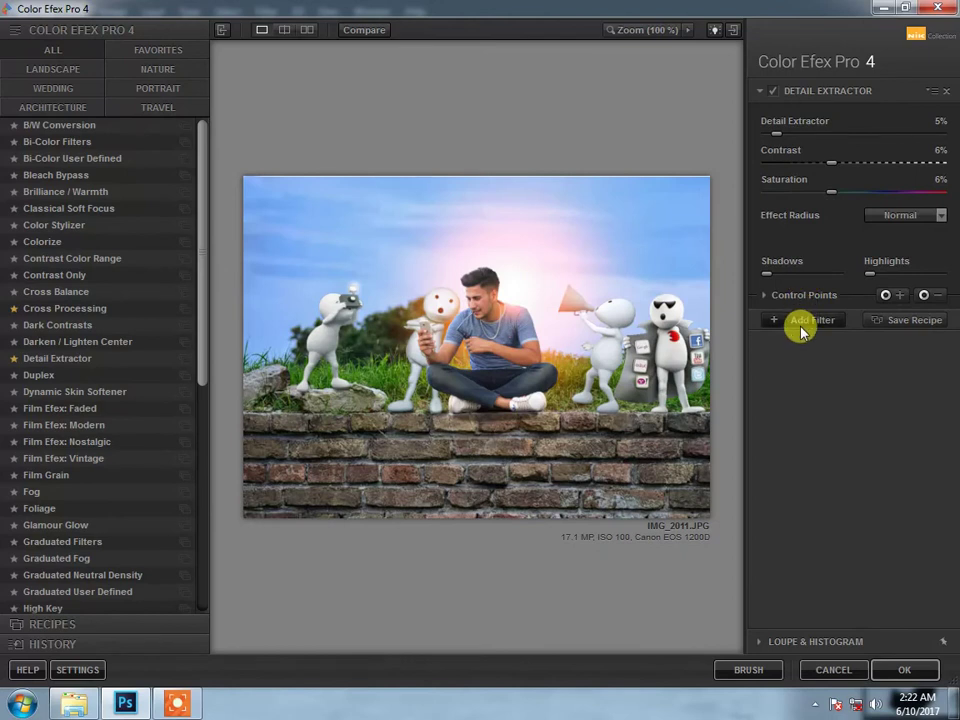
left_click(800, 320)
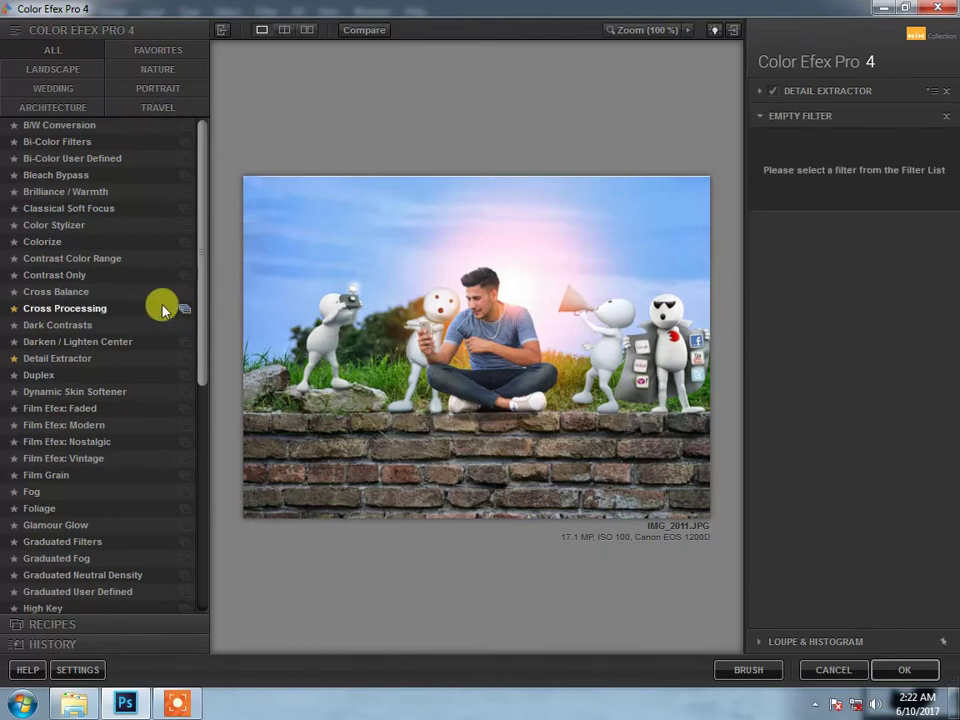
left_click(64, 308)
left_click(900, 152)
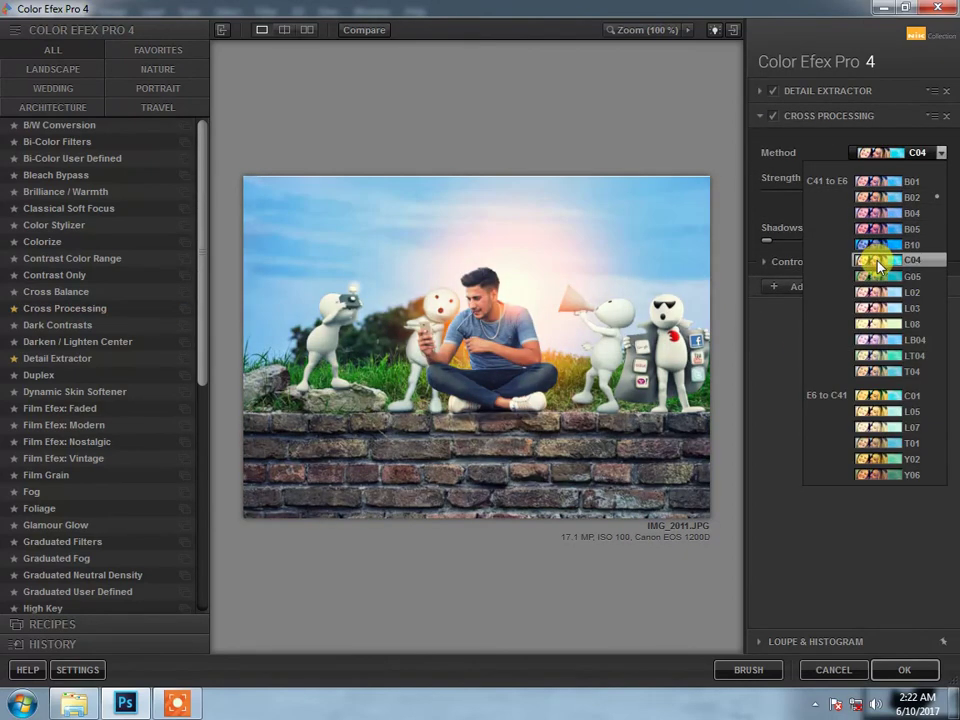
left_click(880, 292)
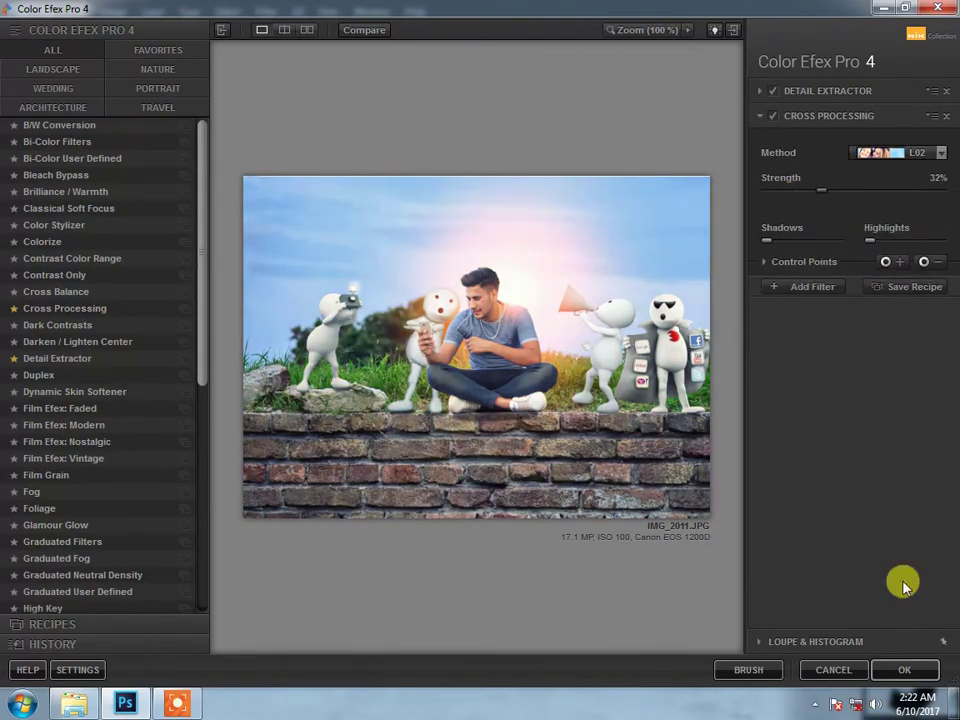
left_click(904, 669)
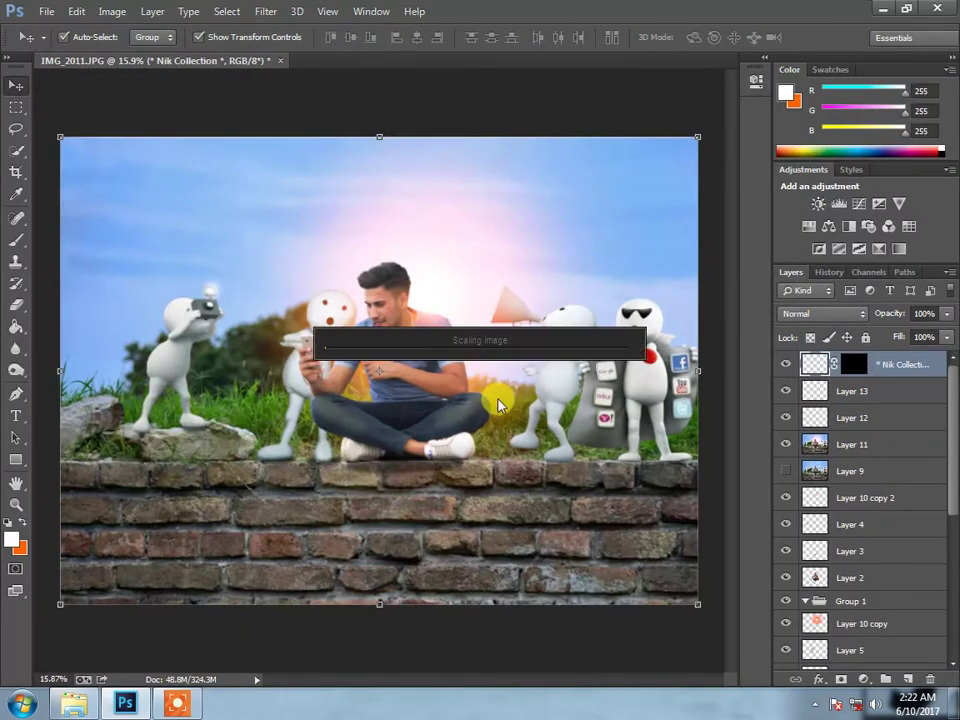